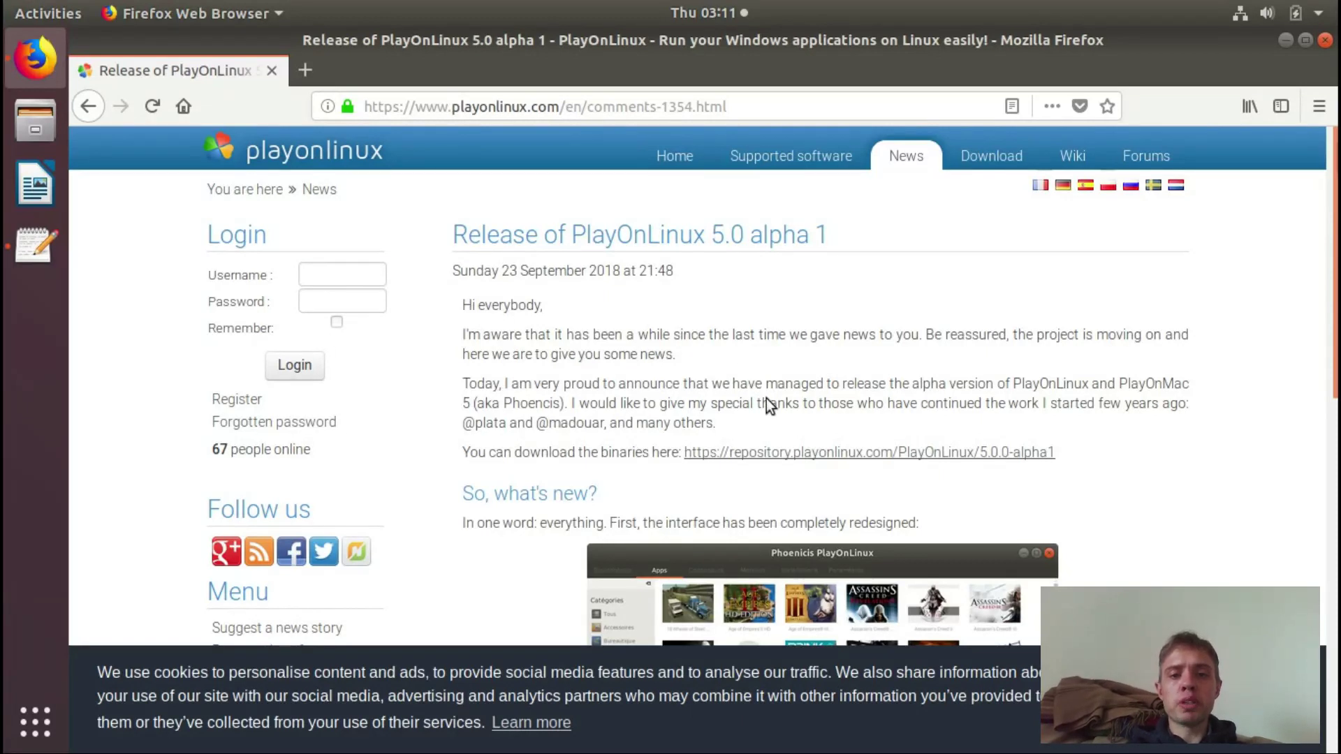
# - From the 5.0.0-alpha1 repository, save phoenicis_5.0.0-alpha1.deb to disk
pyautogui.click(785, 454)
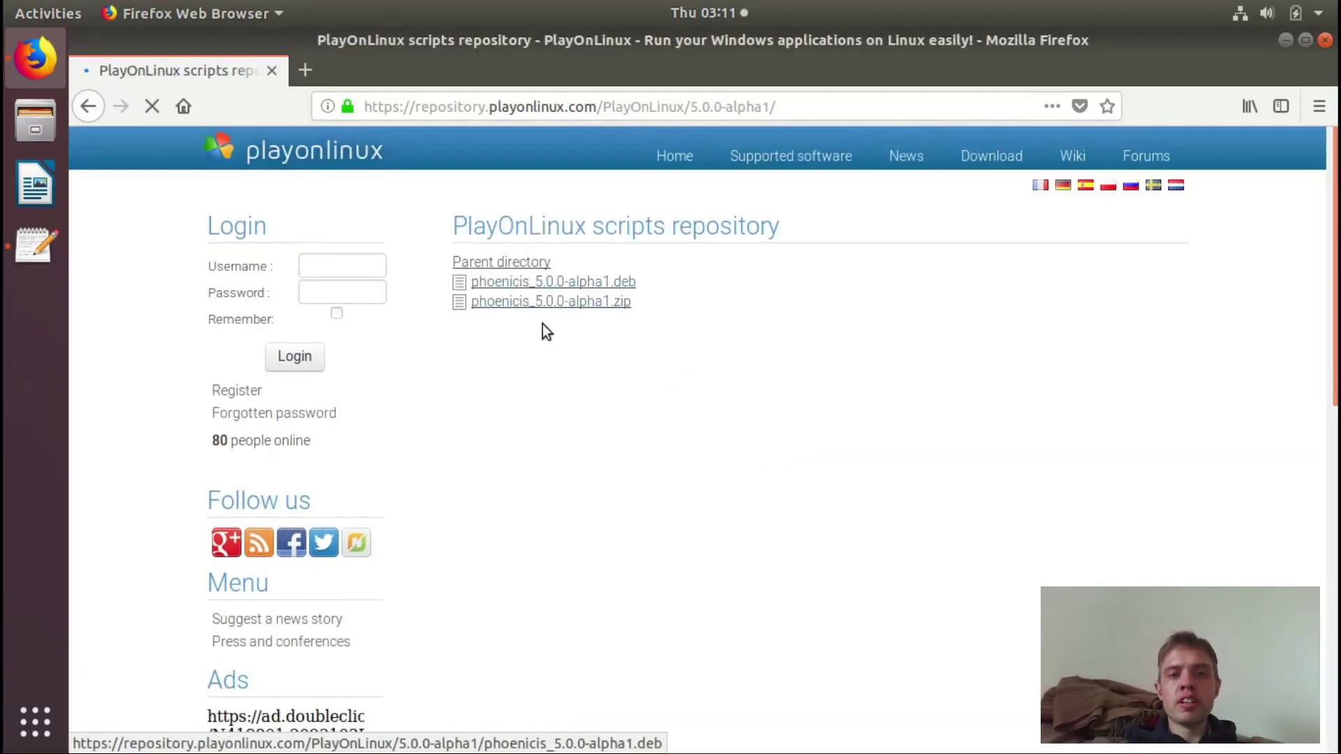
pyautogui.click(537, 282)
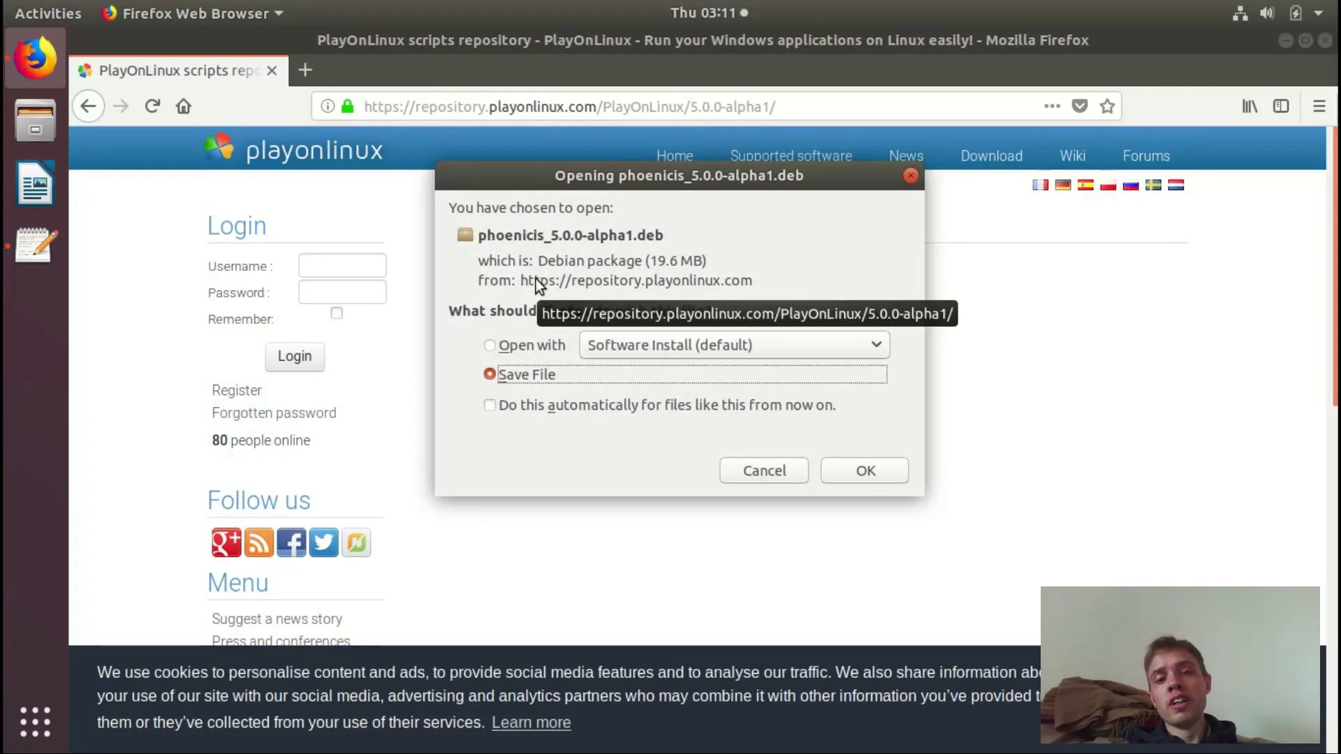
pyautogui.click(861, 480)
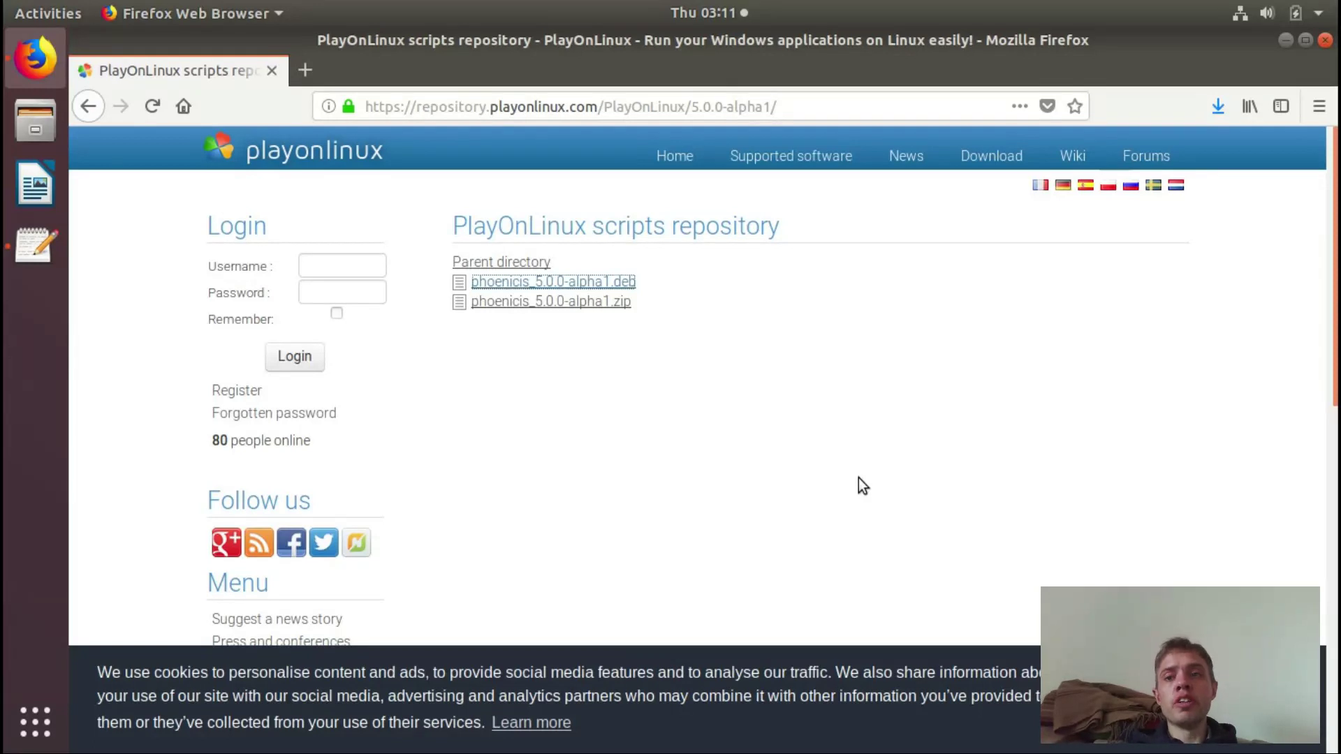
# - Open the Downloads folder holding the package, close Firefox, and move Files down to reveal the notes
pyautogui.click(1221, 106)
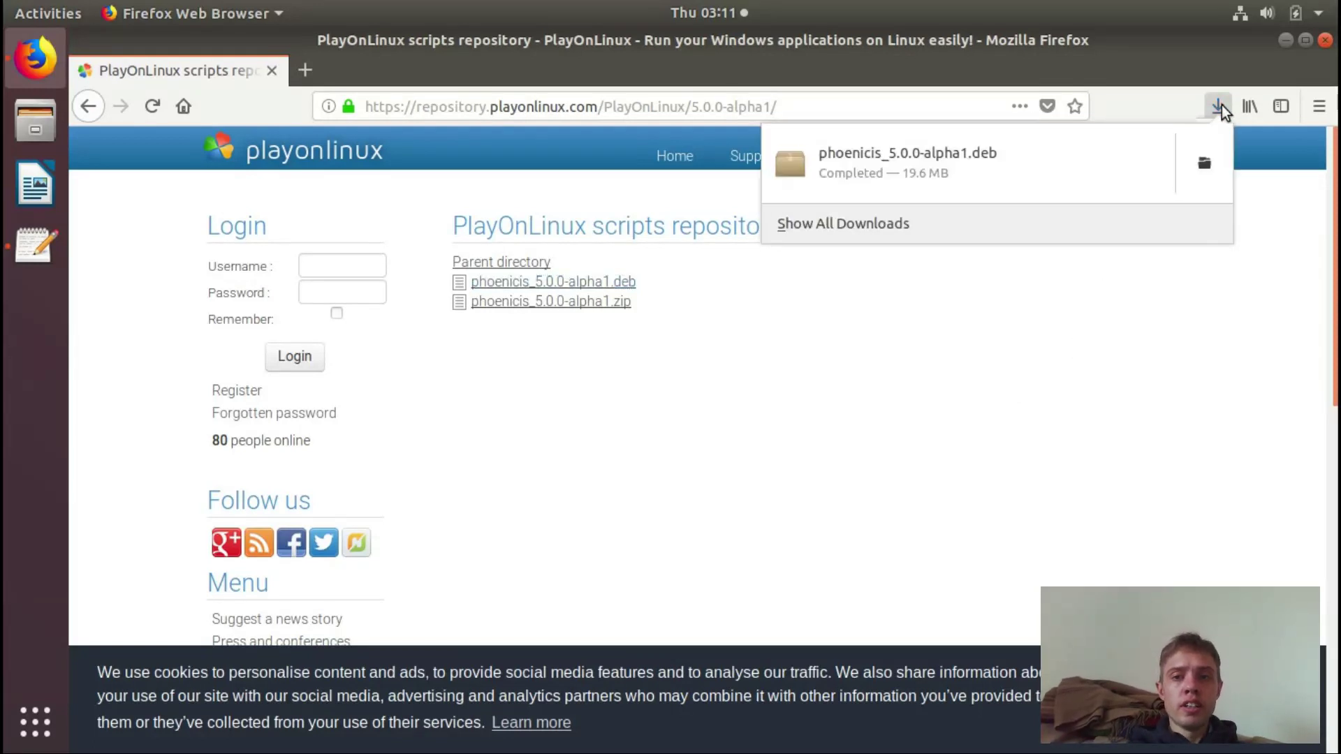
pyautogui.click(1195, 161)
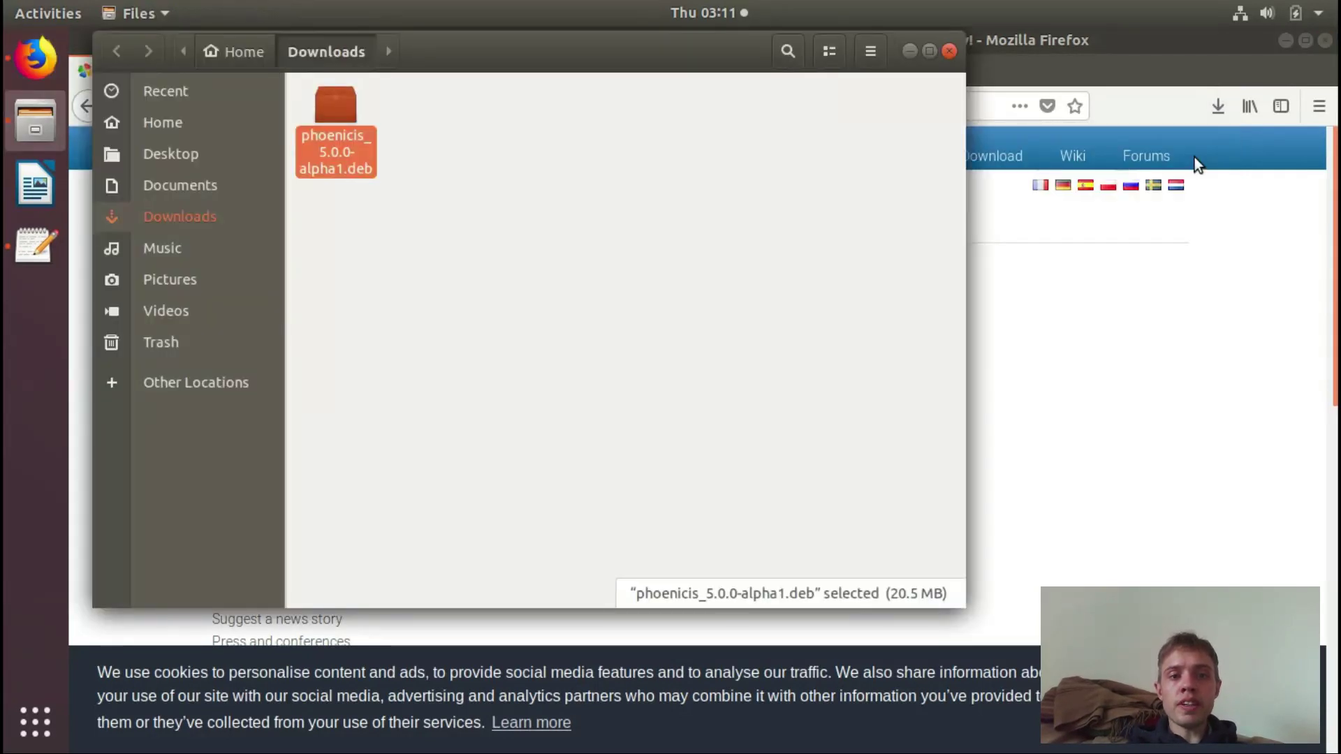
pyautogui.click(1324, 43)
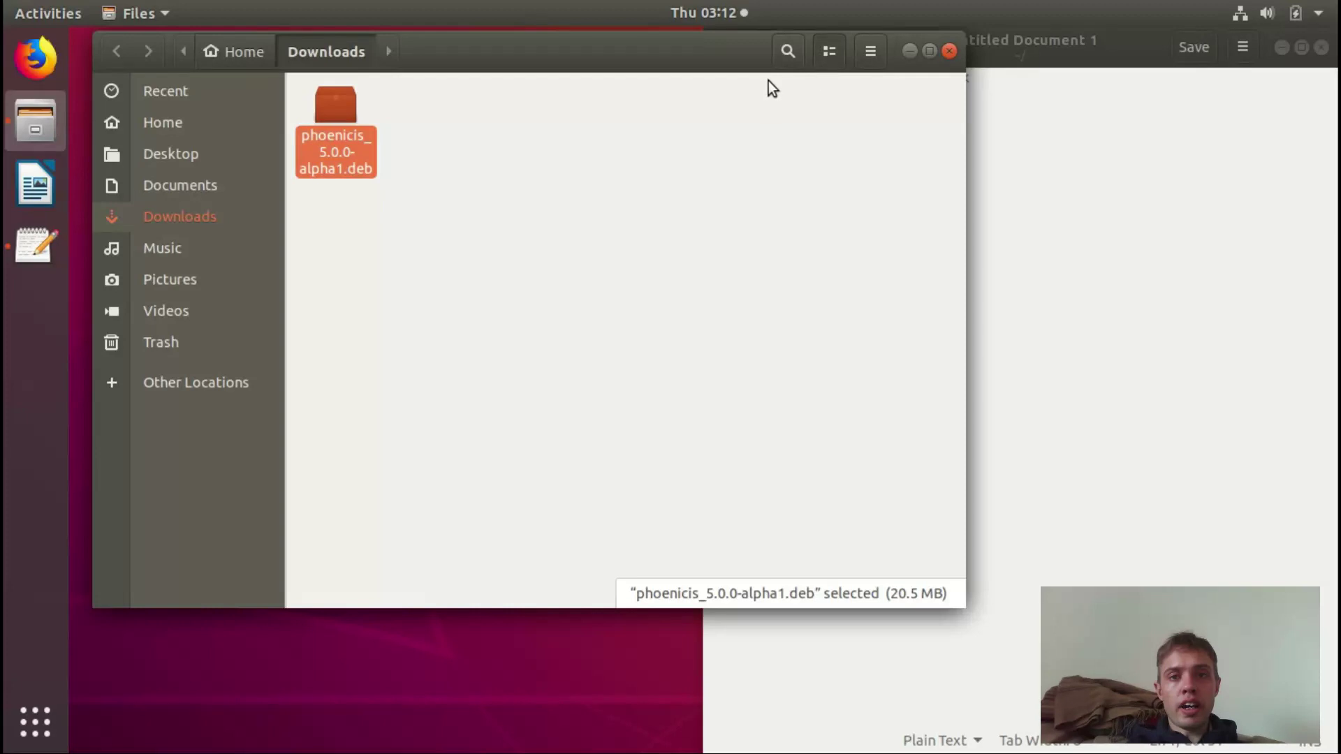
pyautogui.moveTo(704, 53); pyautogui.dragTo(705, 182)
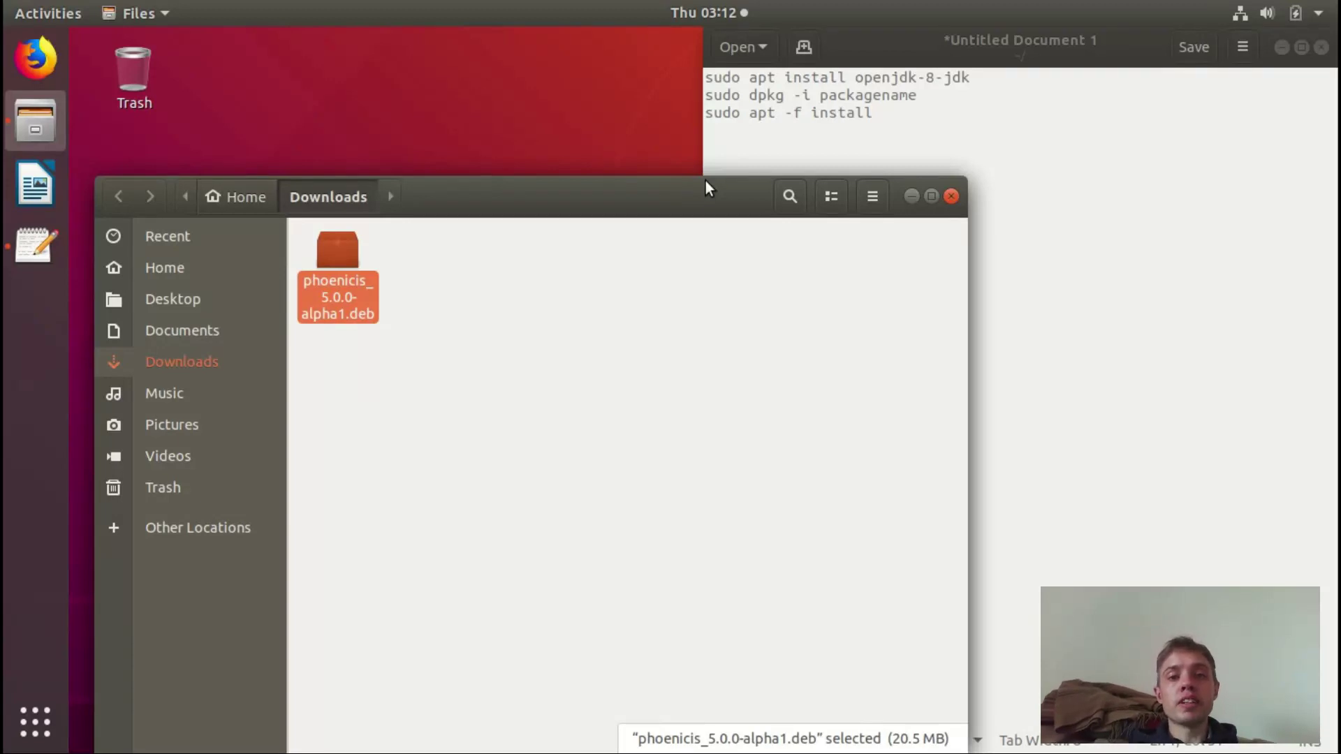
# - Open a terminal in the Downloads folder and place it on the left half
pyautogui.rightClick(606, 331)
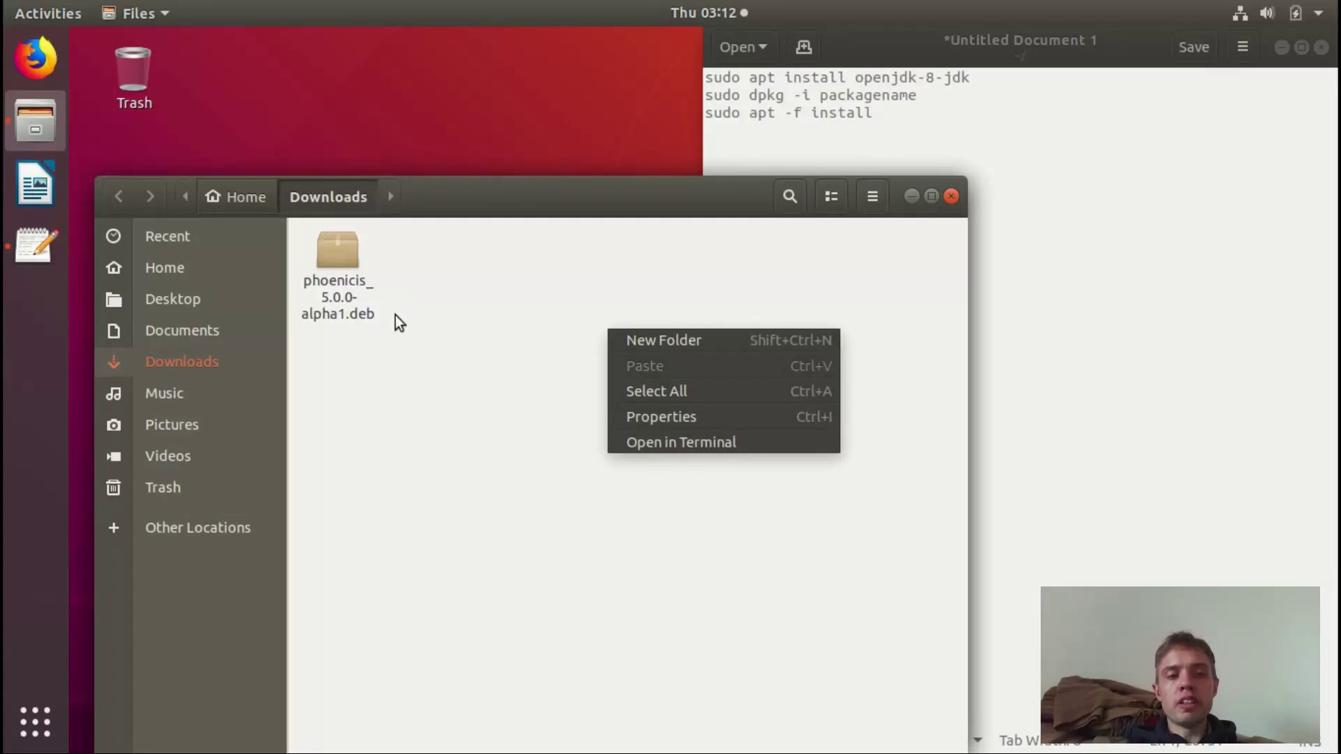
pyautogui.click(711, 442)
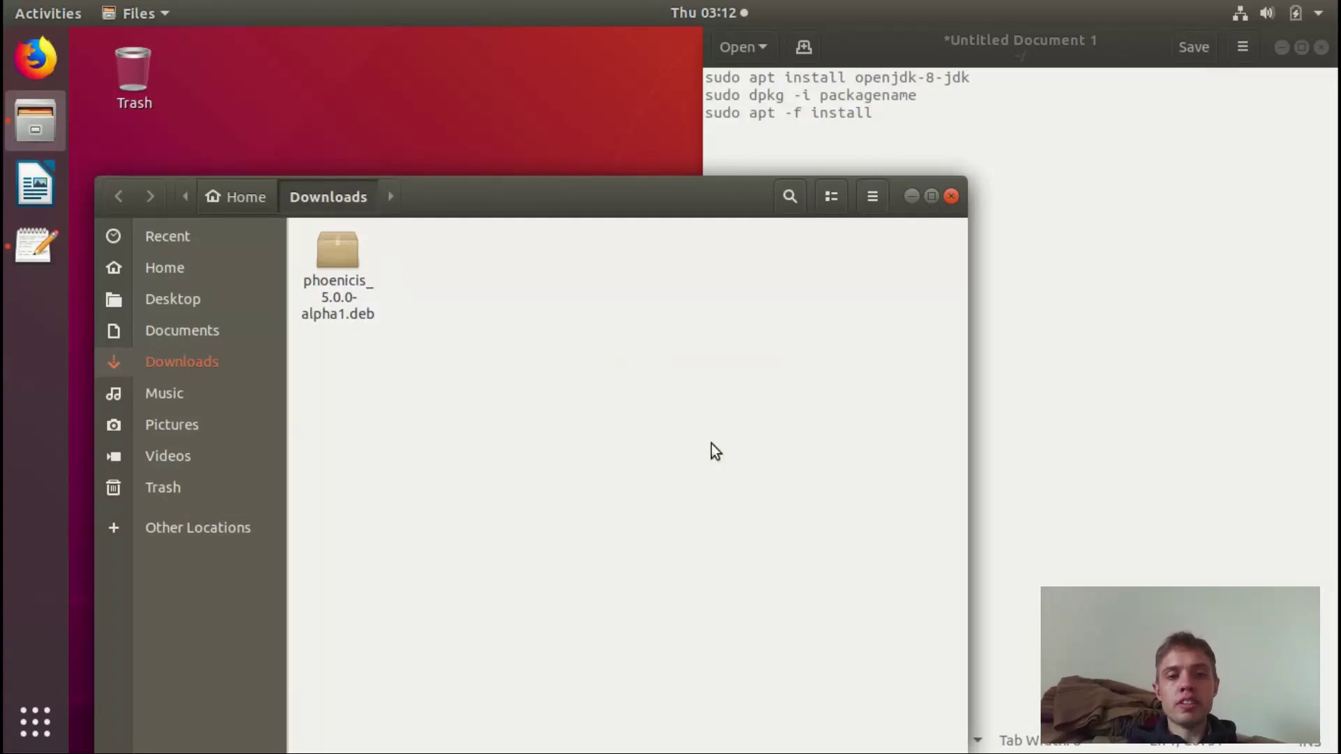
pyautogui.moveTo(607, 49); pyautogui.dragTo(7, 388)
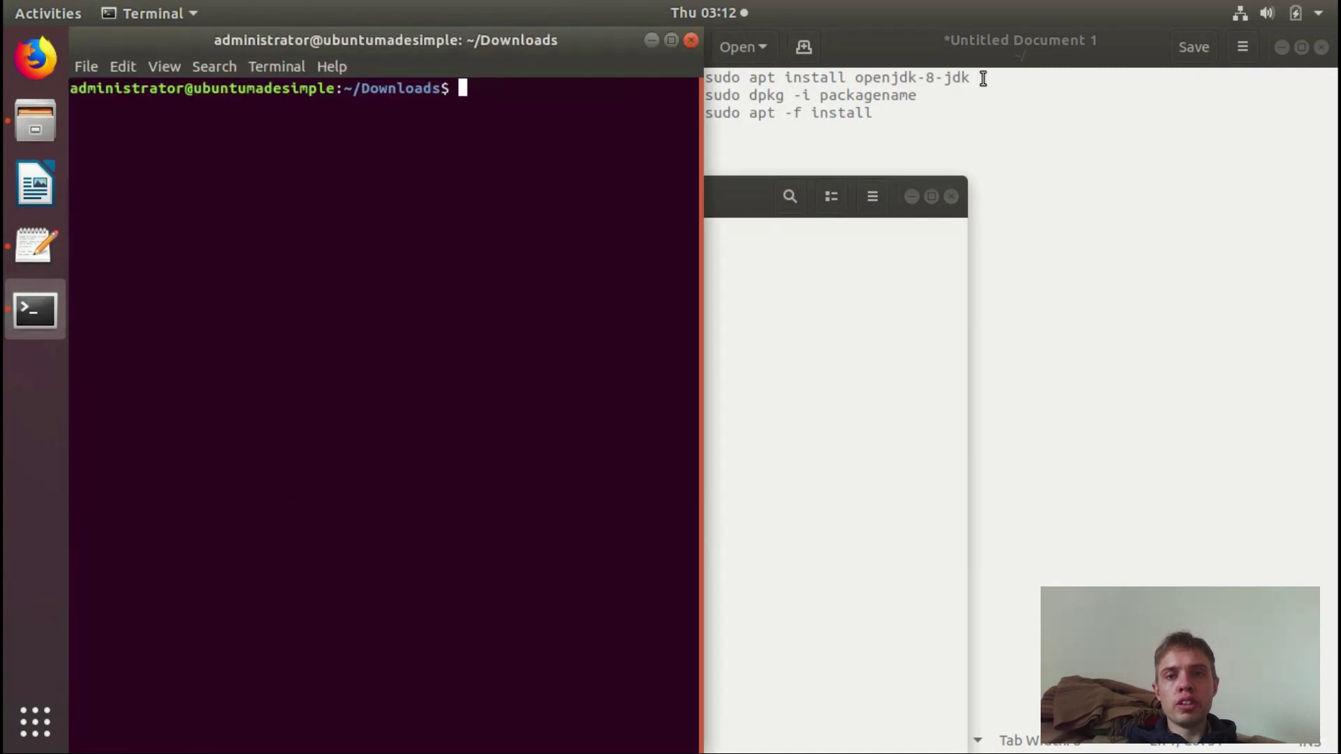
# - Run the copied sudo apt install openjdk-8-jdk command, enter the password, and accept the 23 packages
pyautogui.moveTo(983, 78); pyautogui.dragTo(701, 78)
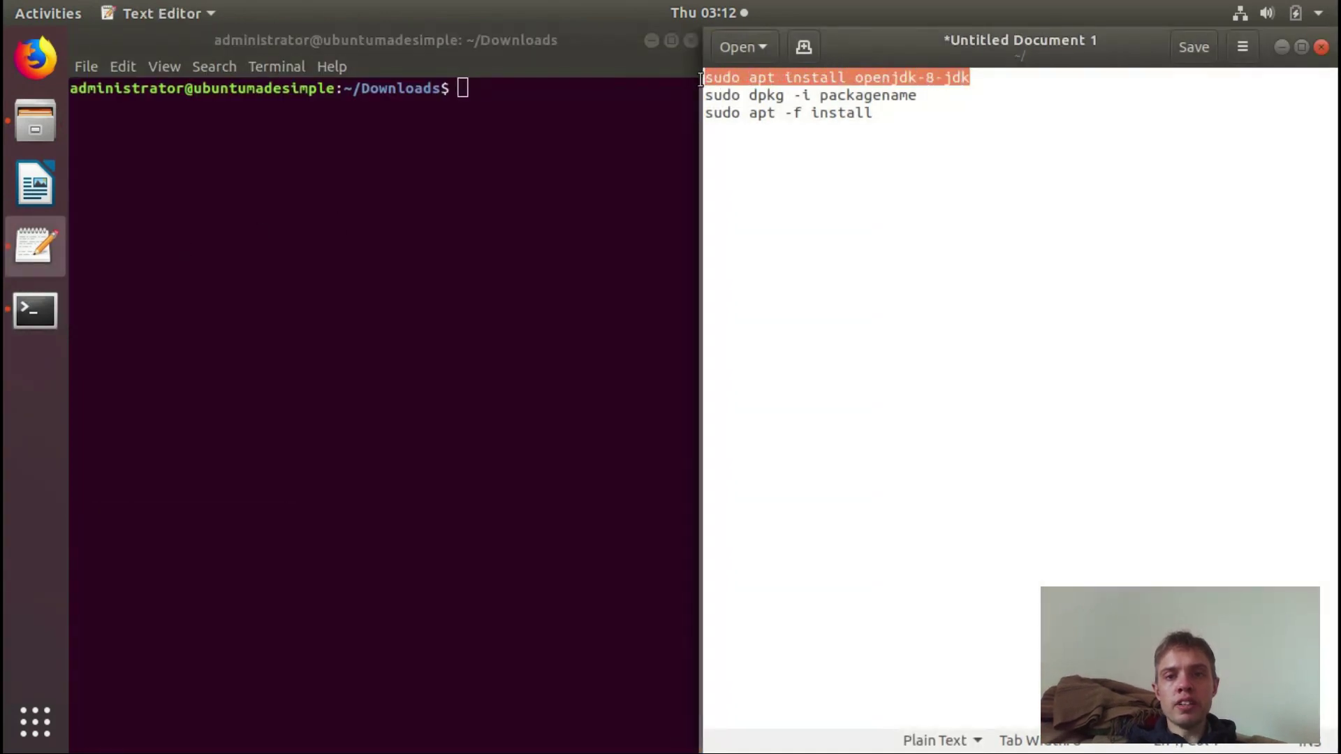
pyautogui.rightClick(702, 79)
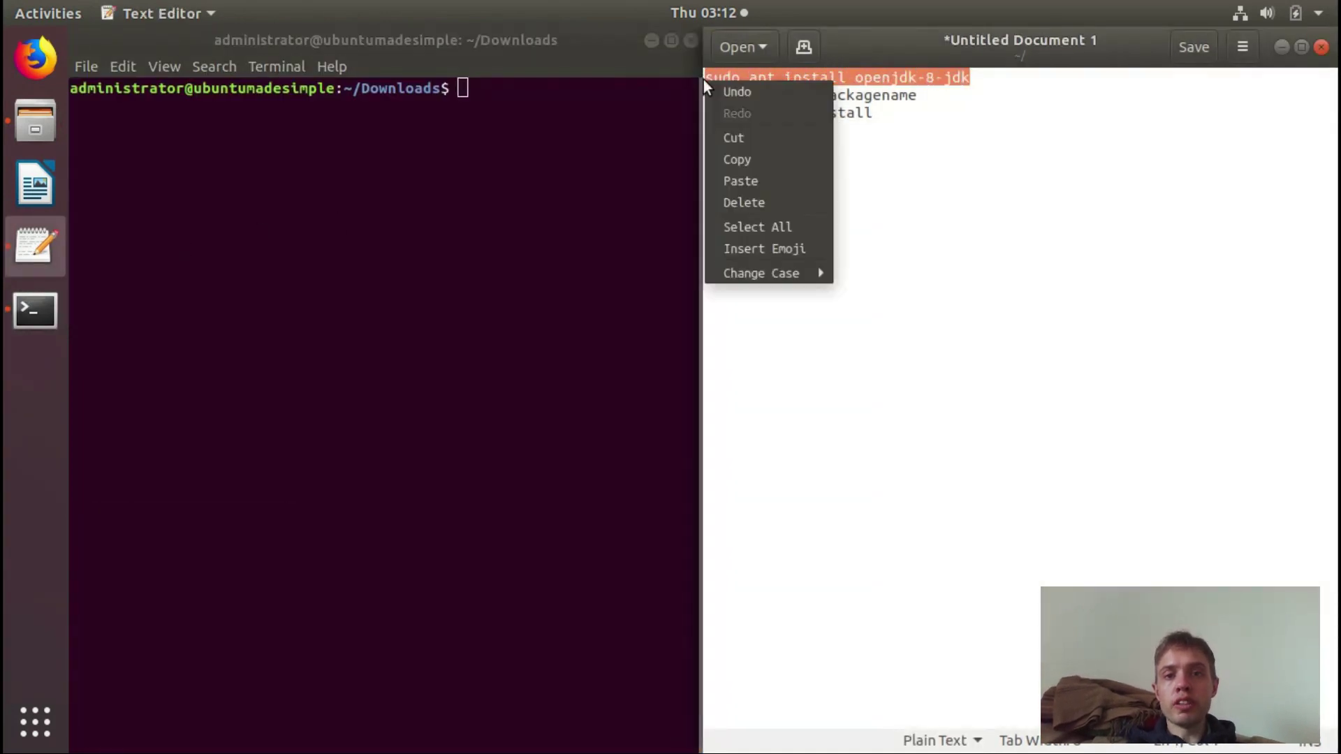
pyautogui.click(755, 166)
pyautogui.click(595, 114)
pyautogui.rightClick(594, 114)
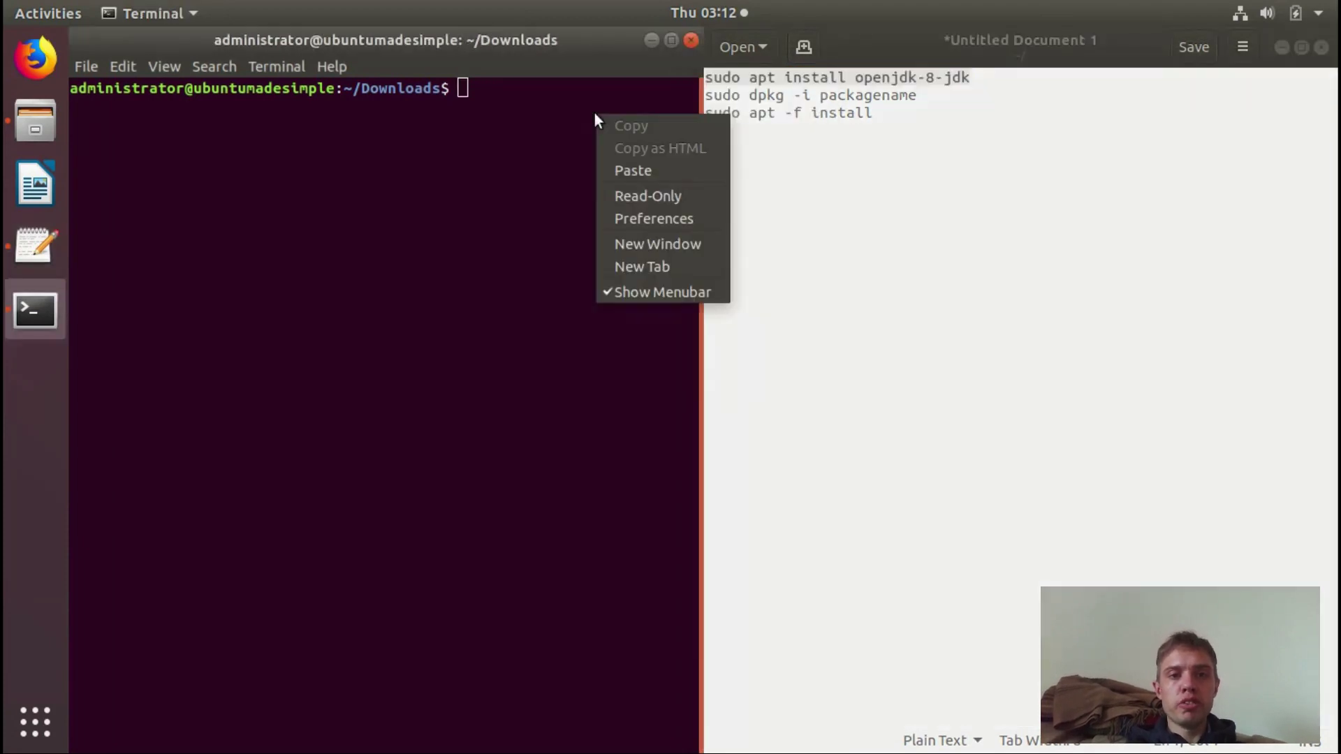
pyautogui.click(637, 171)
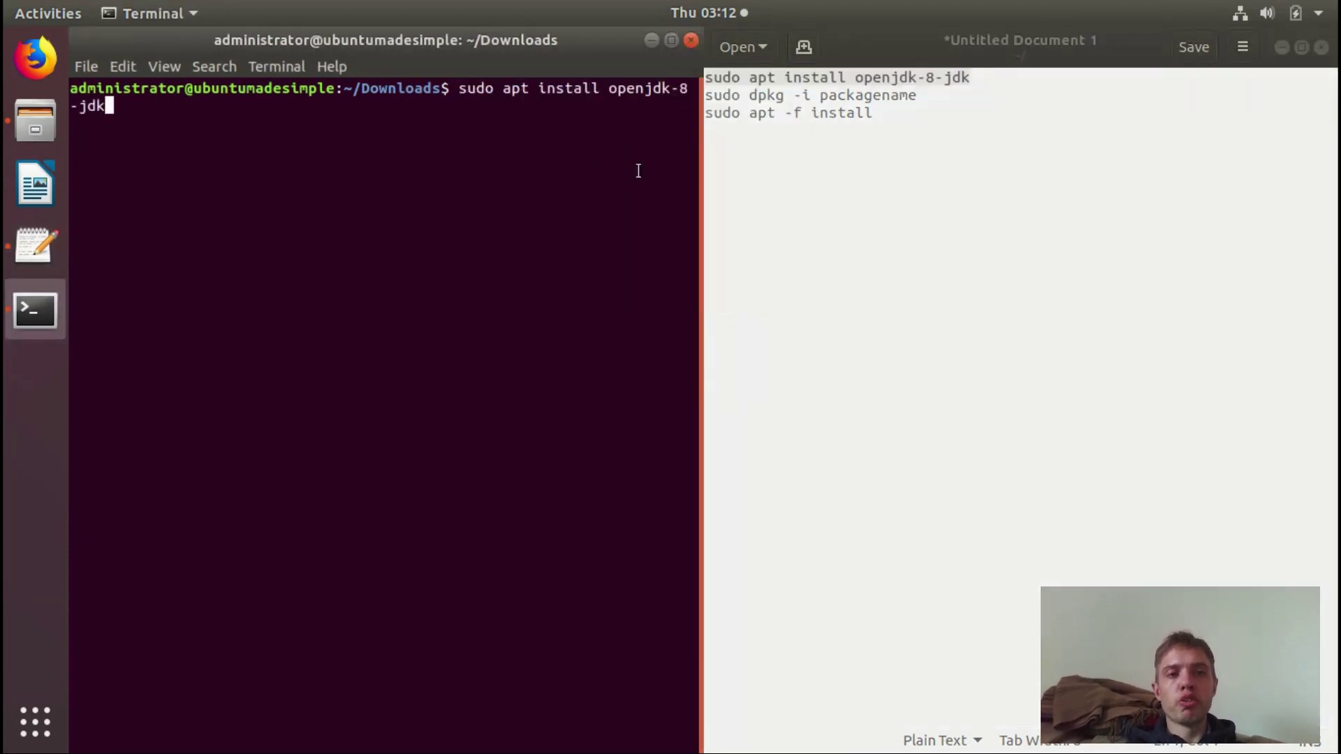
pyautogui.press('Return')
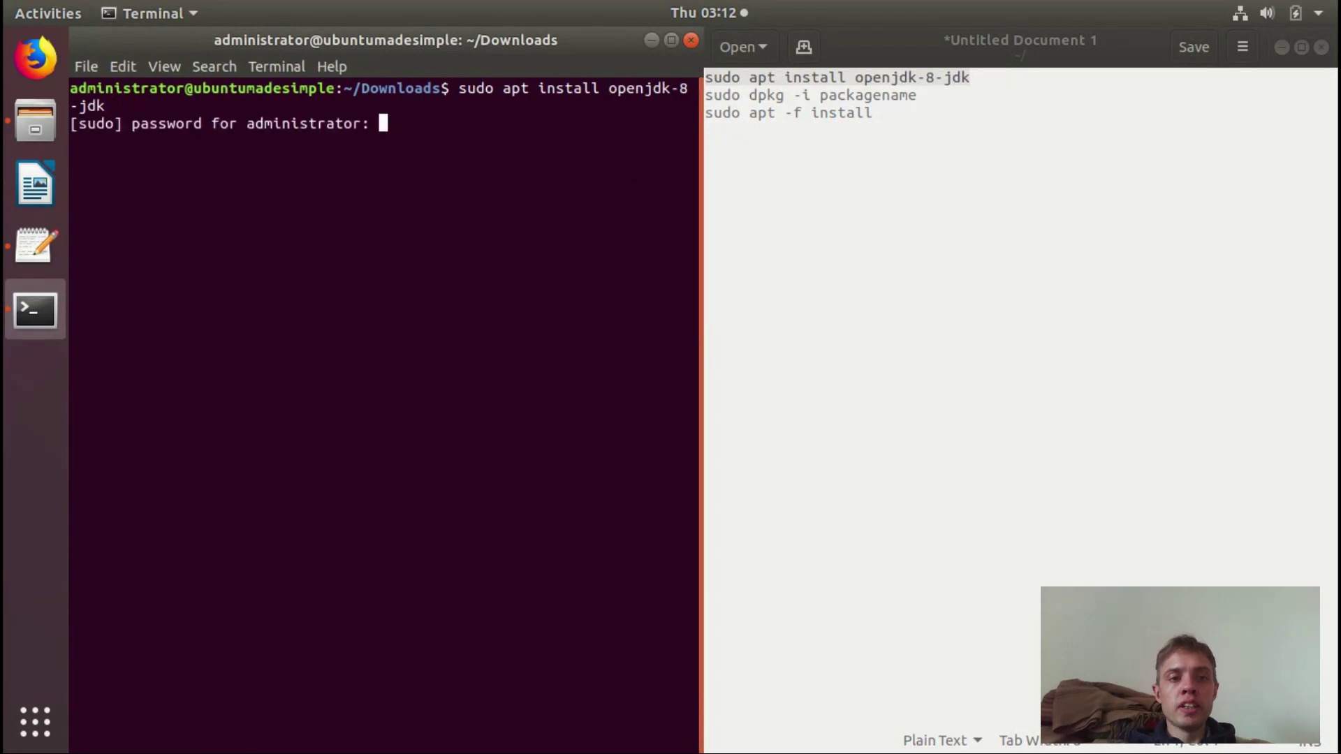
pyautogui.press('Return')
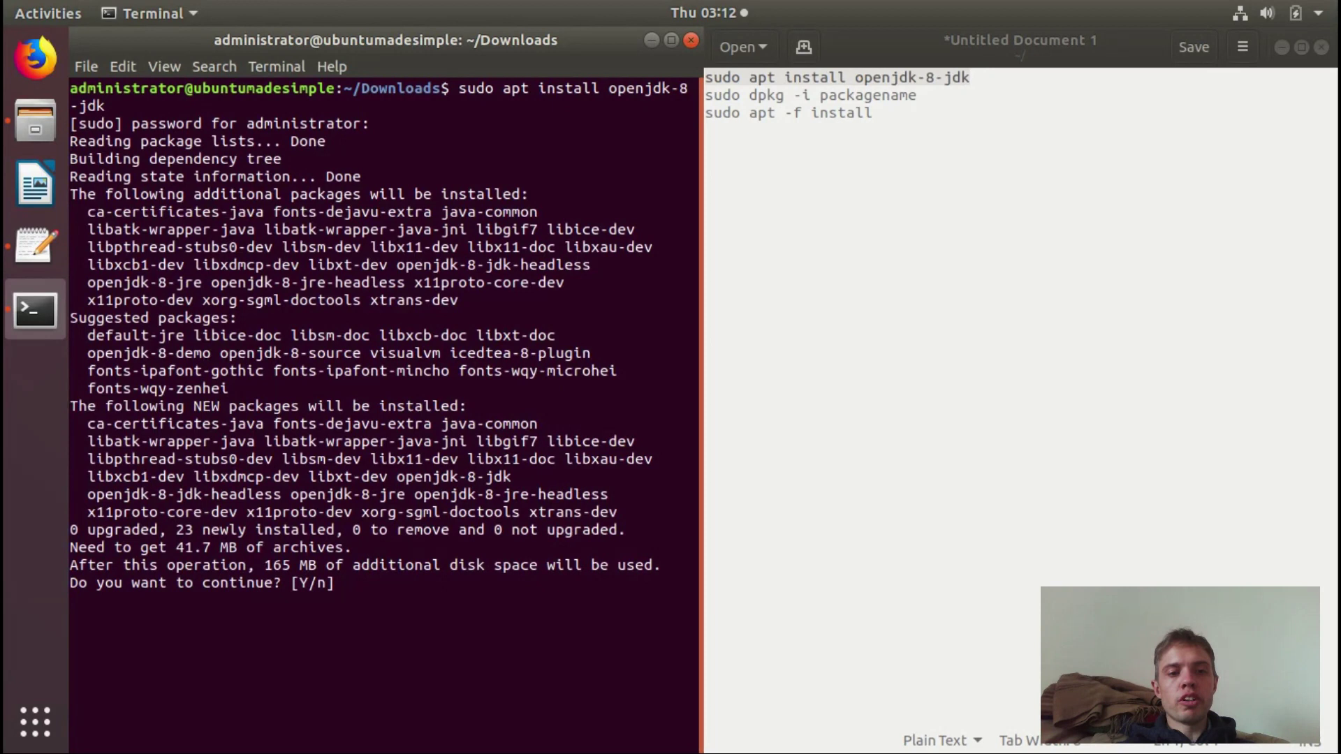
pyautogui.press('Return')
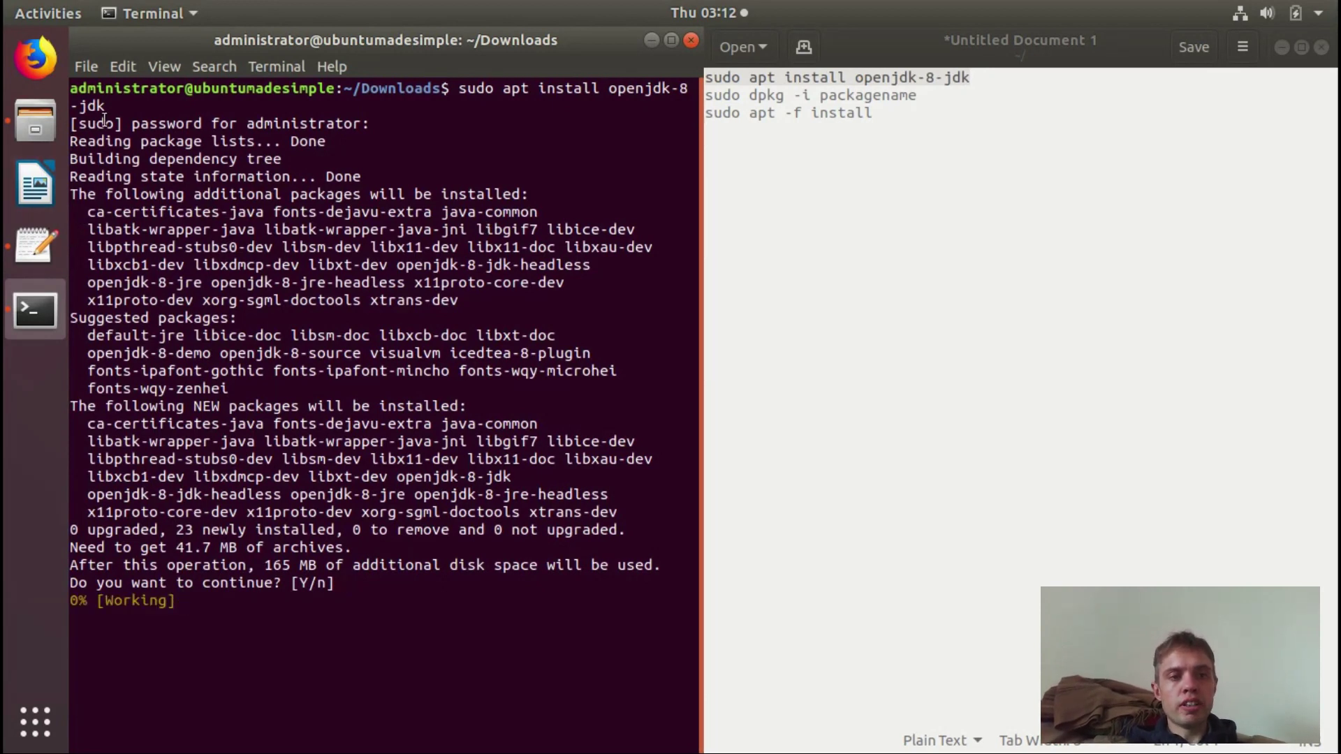
# - Copy the full file name phoenicis_5.0.0-alpha1.deb from the Files rename field
pyautogui.click(24, 258)
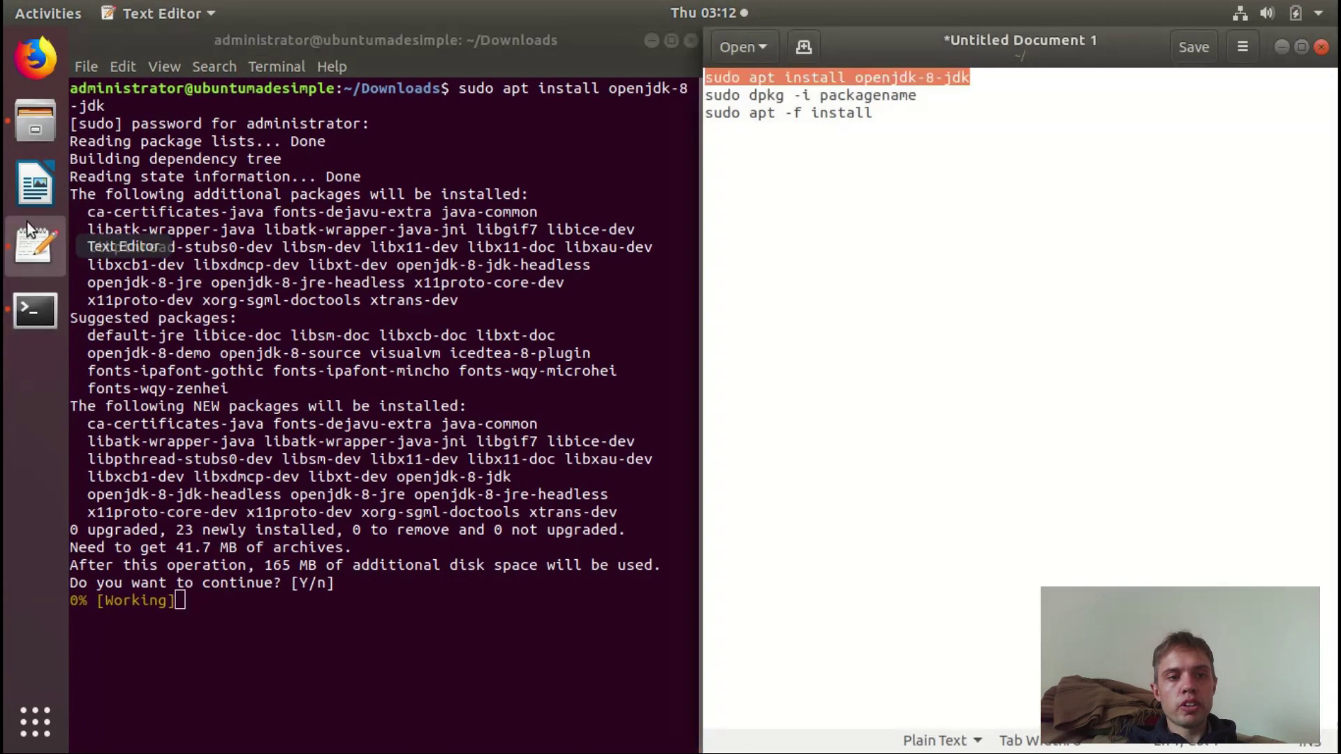
pyautogui.click(47, 111)
pyautogui.rightClick(333, 301)
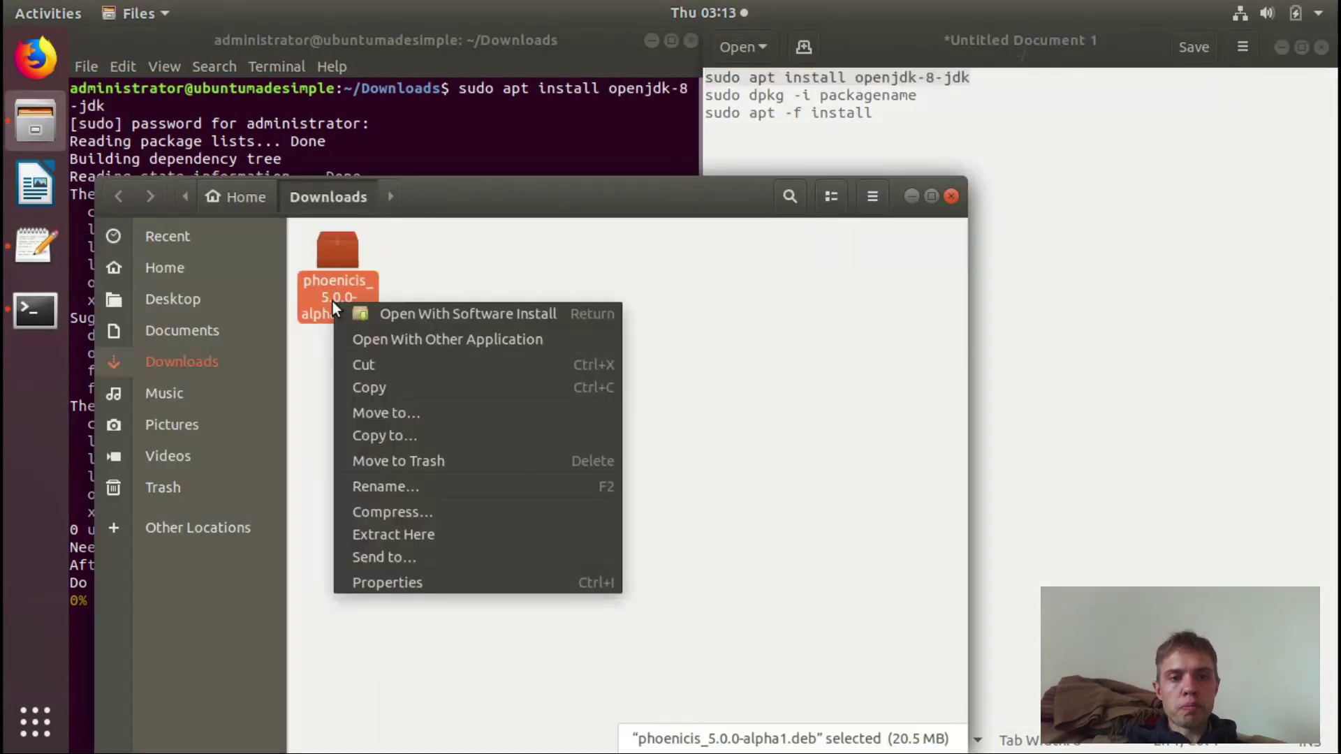
pyautogui.click(410, 495)
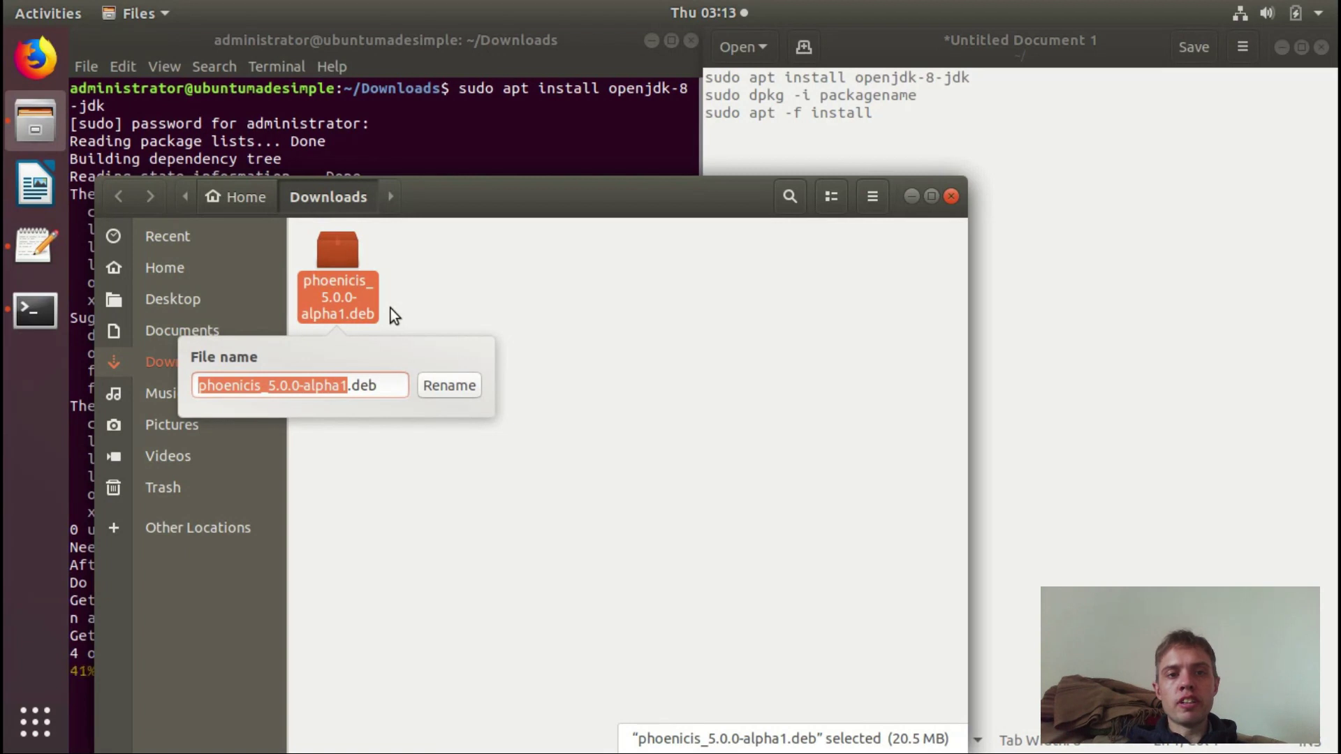
pyautogui.tripleClick(379, 385)
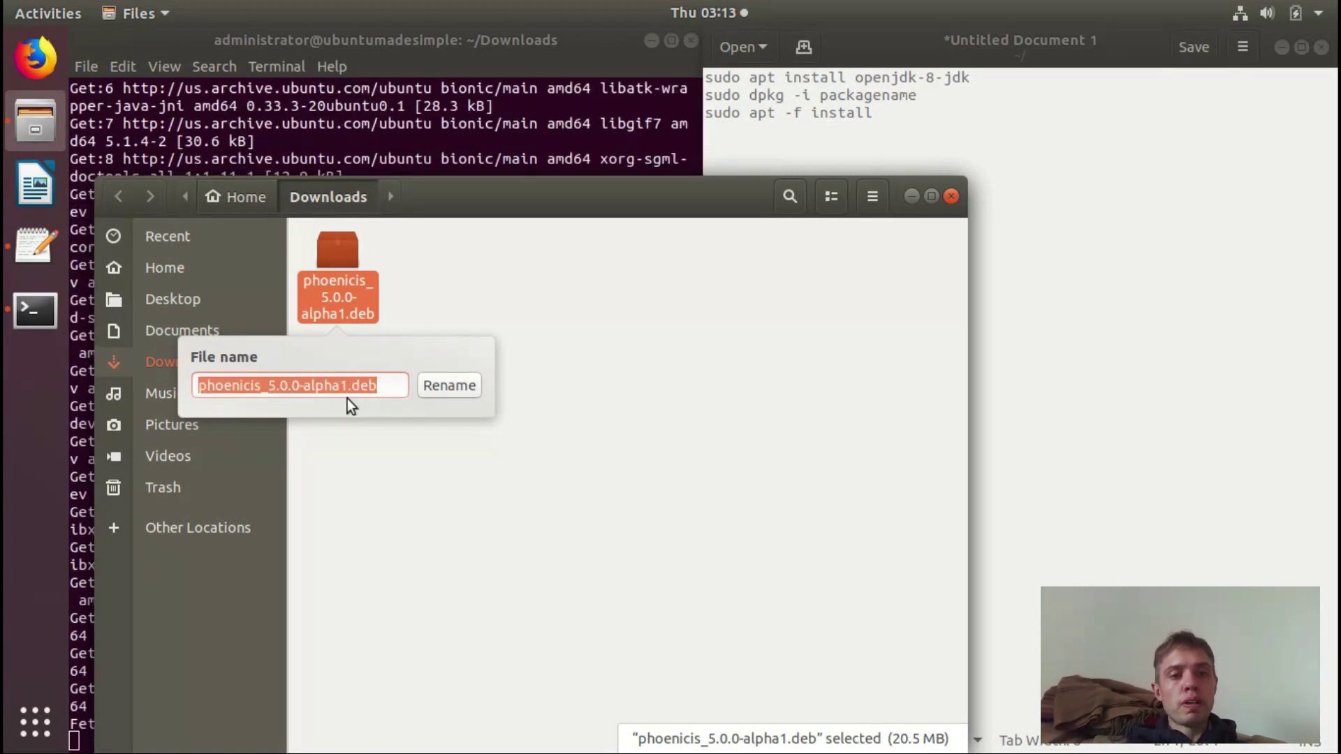
pyautogui.rightClick(319, 385)
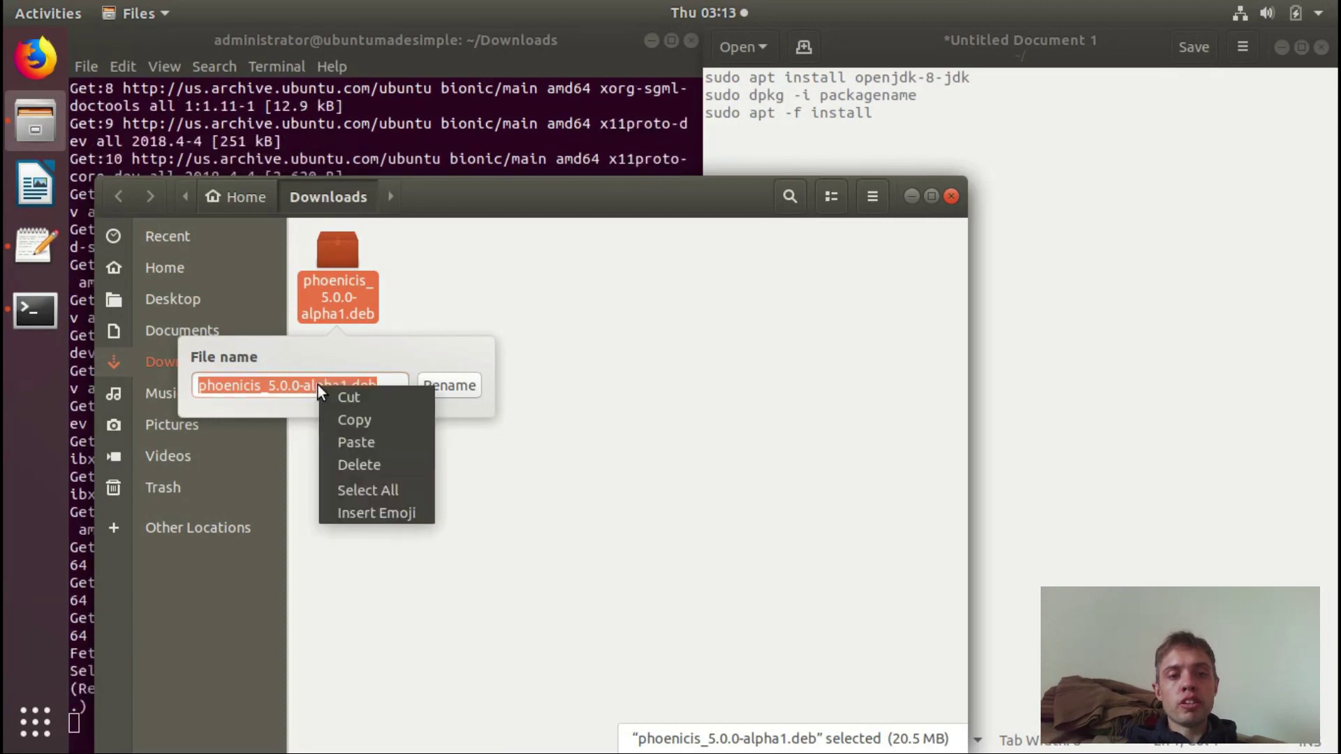
pyautogui.click(354, 426)
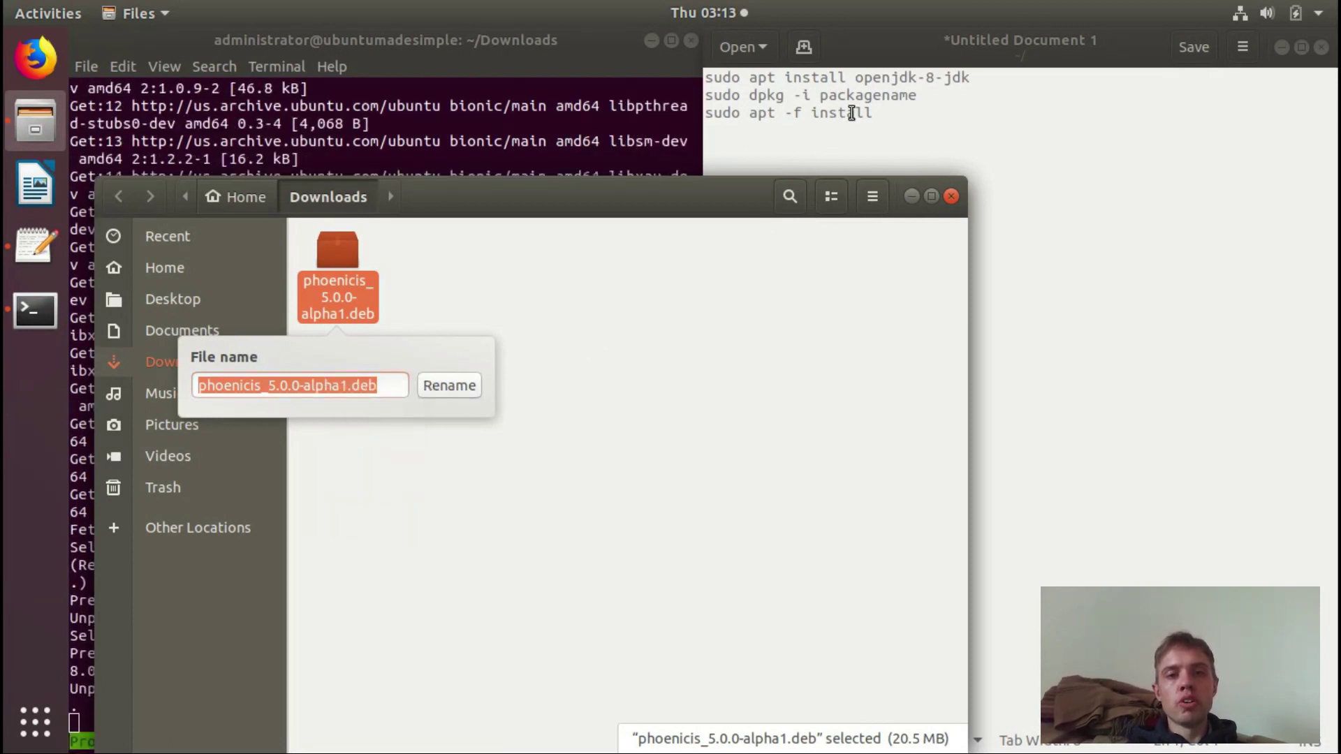
# - Replace the 'packagename' placeholder on the notes' dpkg line with the copied .deb file name
pyautogui.click(917, 95)
pyautogui.press('BackSpace')
pyautogui.press('BackSpace')
pyautogui.press('BackSpace')
pyautogui.press('BackSpace')
pyautogui.press('BackSpace')
pyautogui.press('BackSpace')
pyautogui.press('BackSpace')
pyautogui.press('BackSpace')
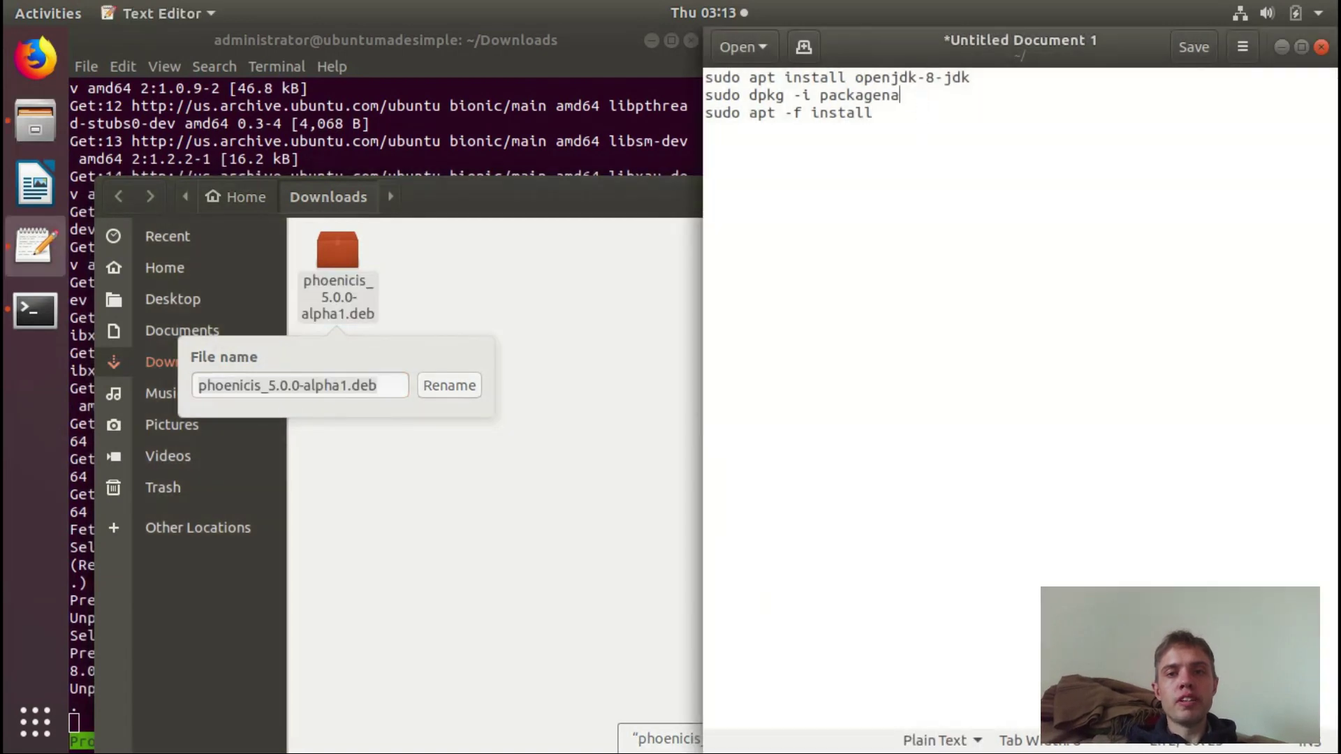
pyautogui.press('BackSpace')
pyautogui.press('BackSpace')
pyautogui.press('BackSpace')
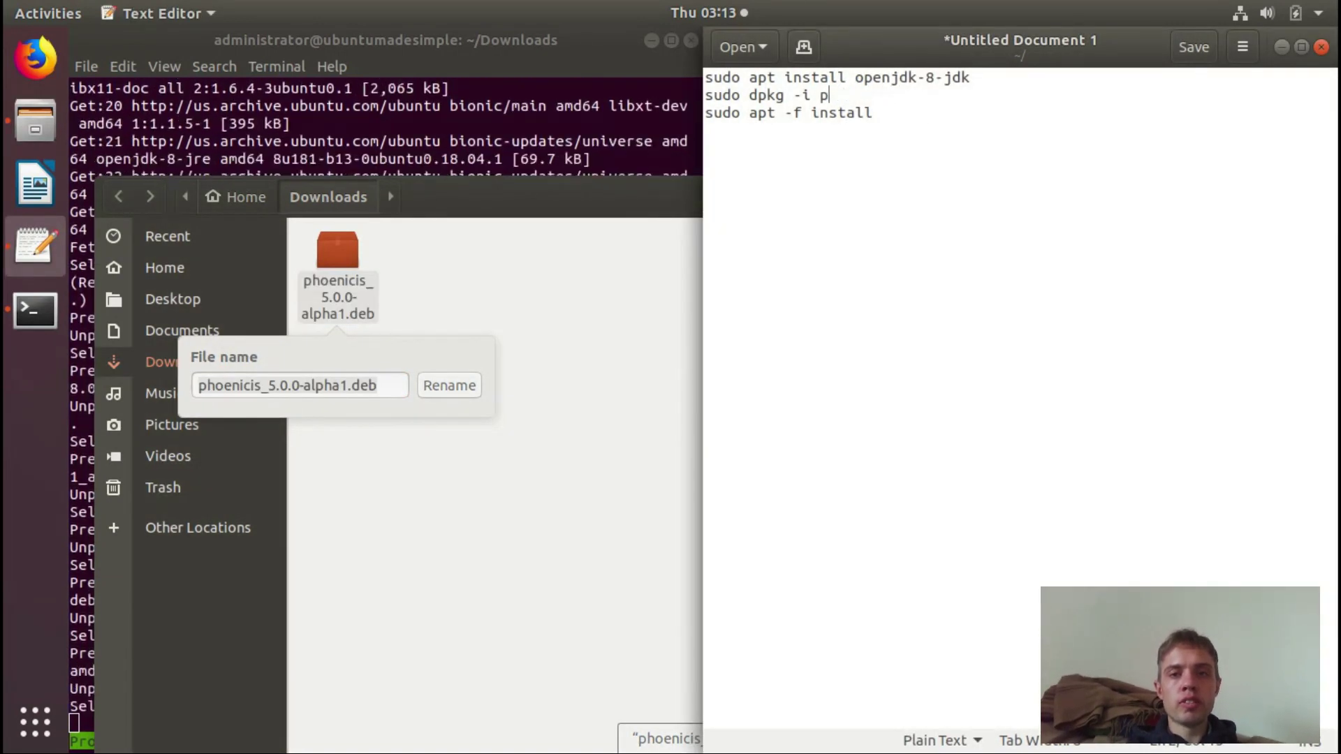
pyautogui.rightClick(834, 95)
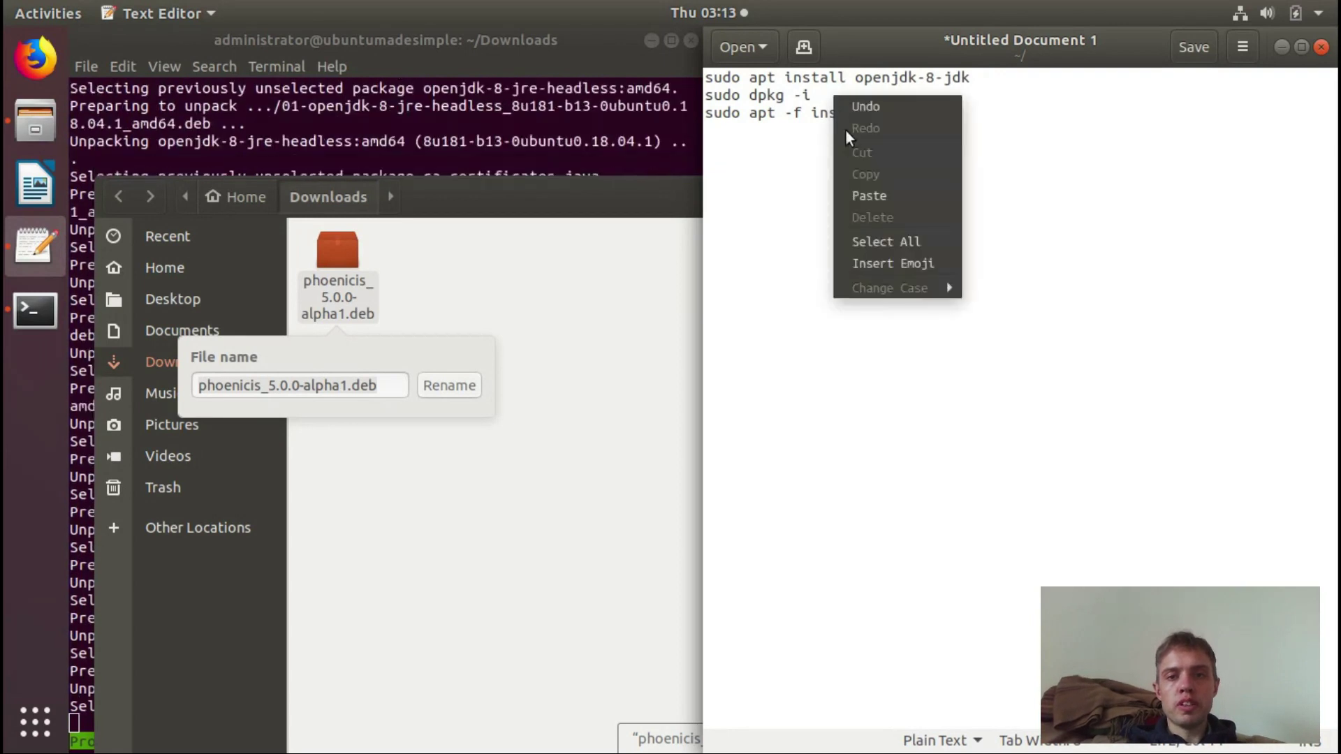
pyautogui.click(866, 196)
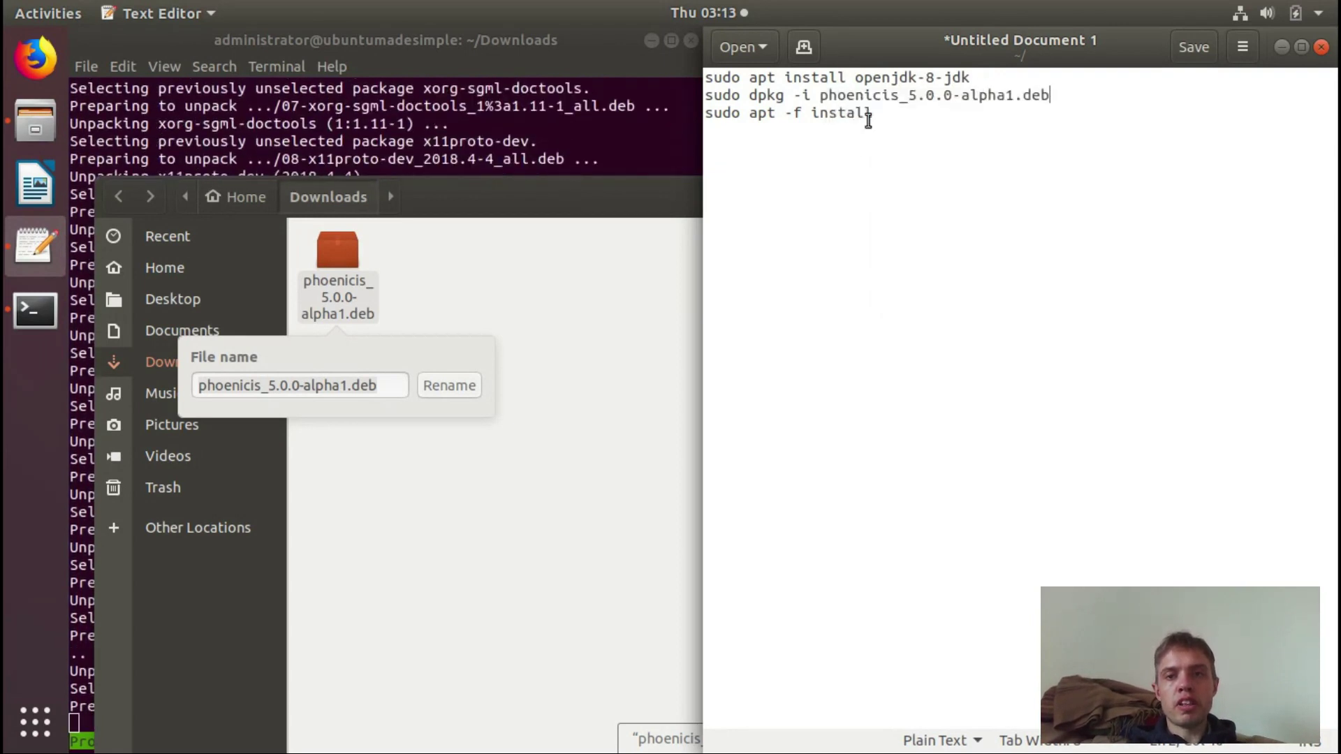
pyautogui.click(618, 199)
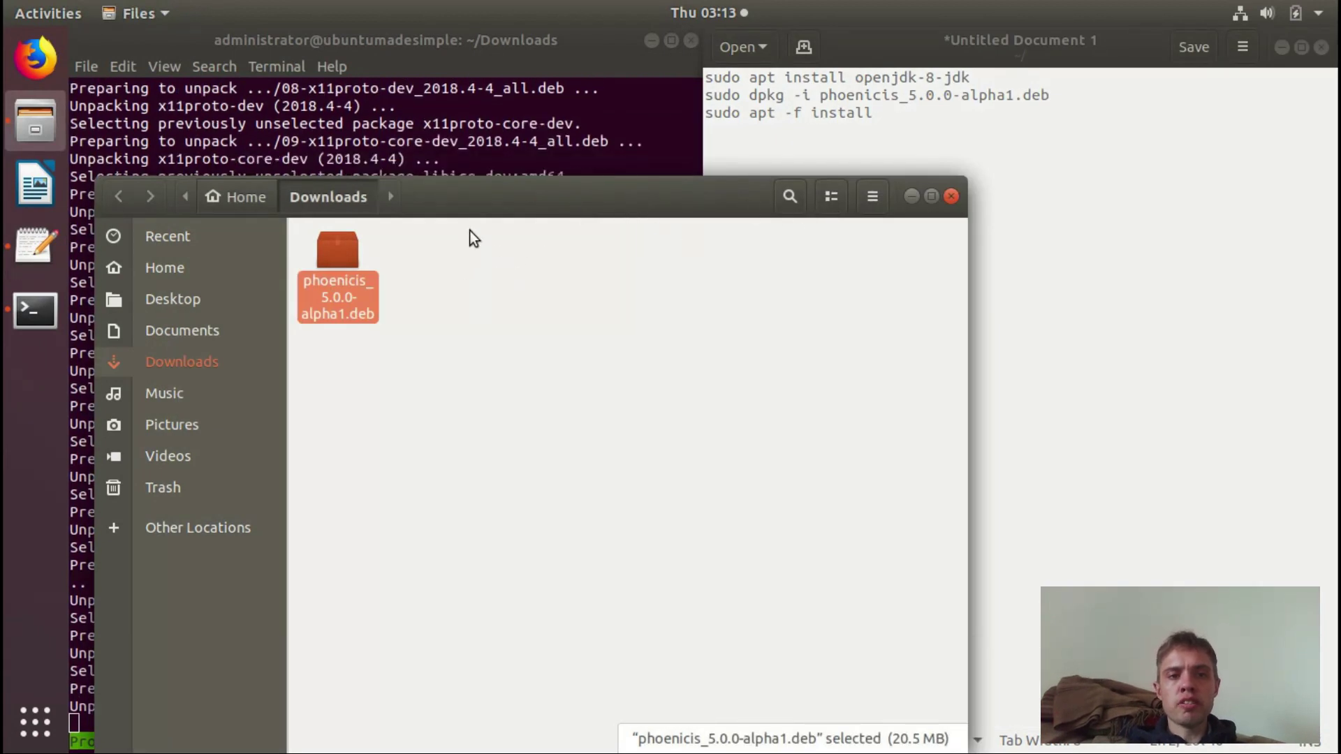
# - Close the Files window and let the openjdk-8-jdk installation finish
pyautogui.click(951, 197)
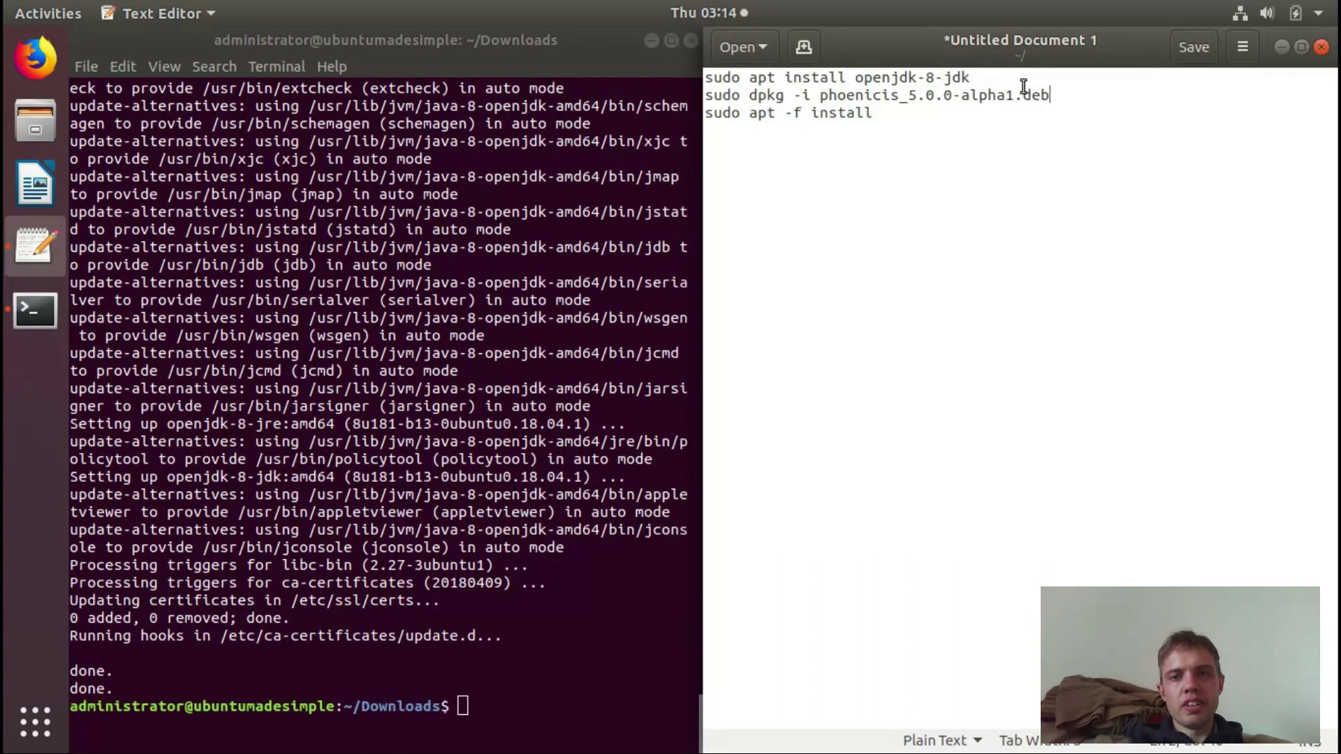
# - Copy 'sudo dpkg -i phoenicis_5.0.0-alpha1.deb' from the notes into the terminal and run it
pyautogui.moveTo(1050, 95); pyautogui.dragTo(715, 96)
pyautogui.rightClick(715, 96)
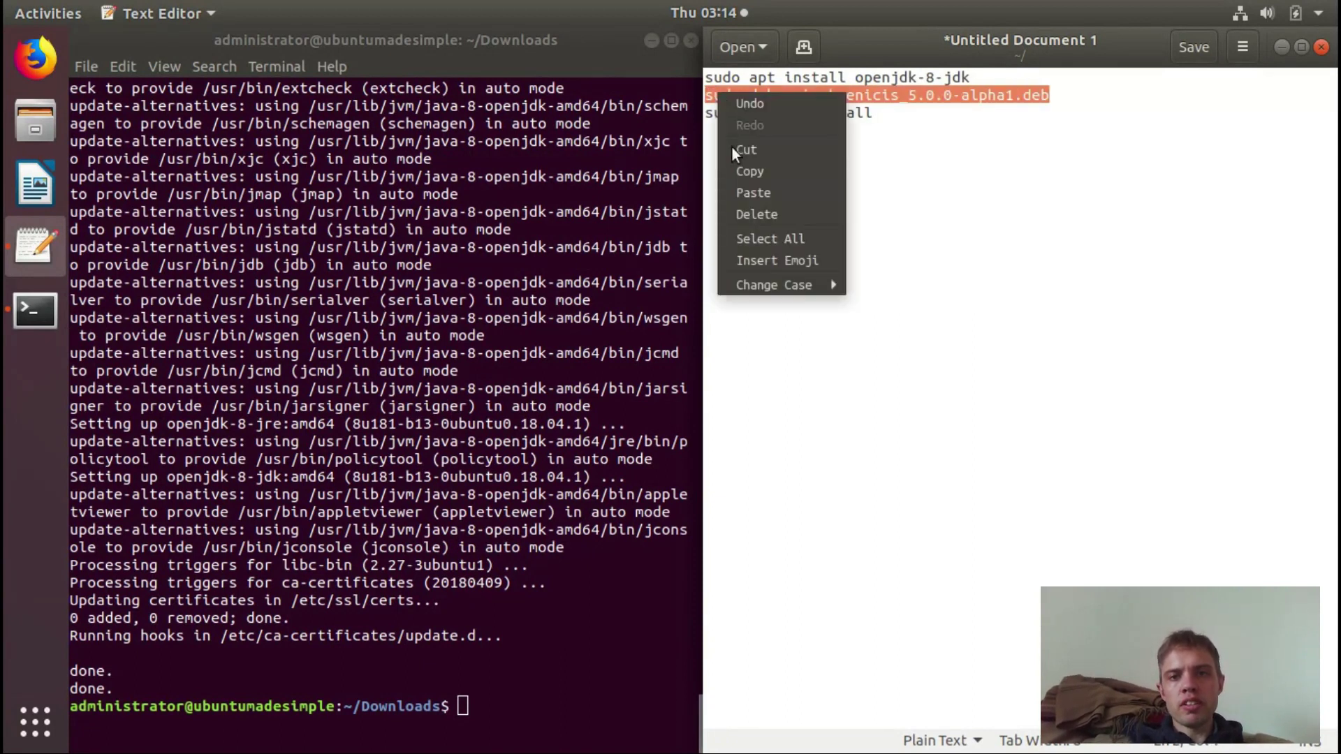
pyautogui.click(739, 170)
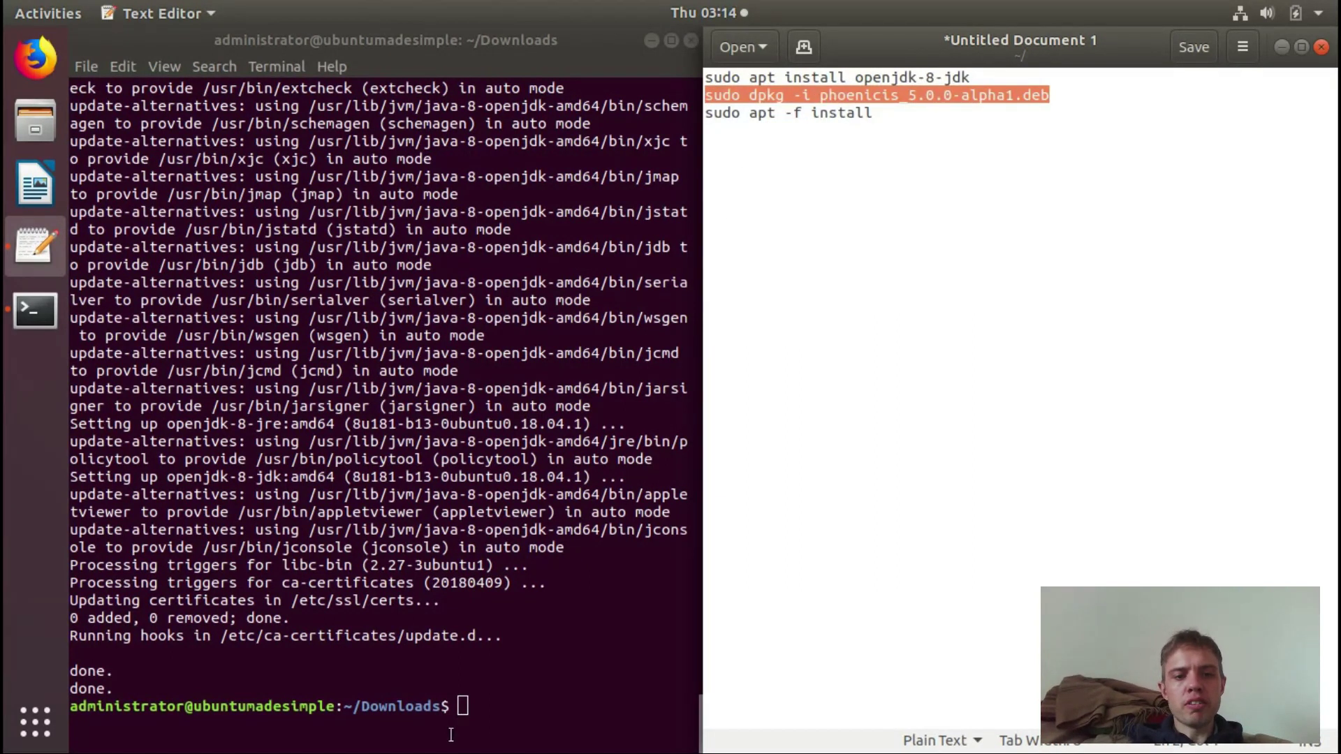
pyautogui.click(496, 699)
pyautogui.rightClick(493, 697)
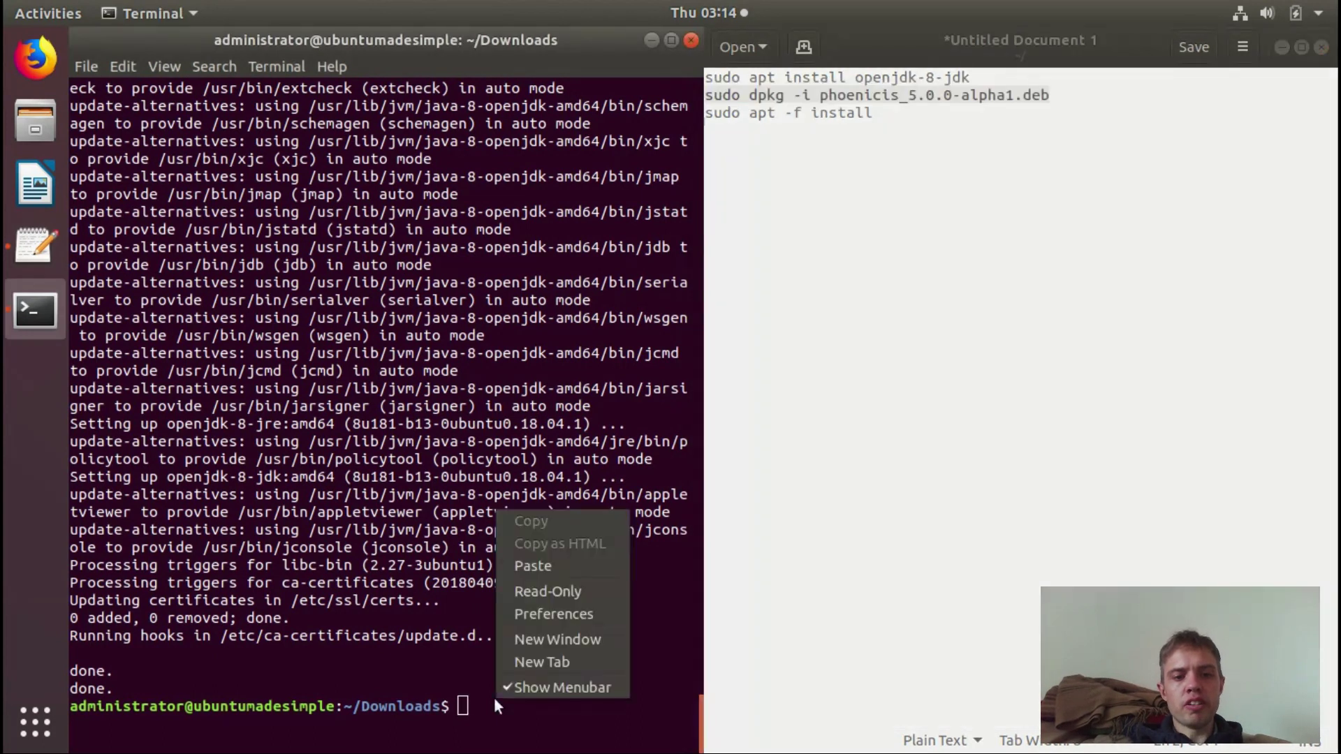
pyautogui.click(544, 567)
pyautogui.press('Return')
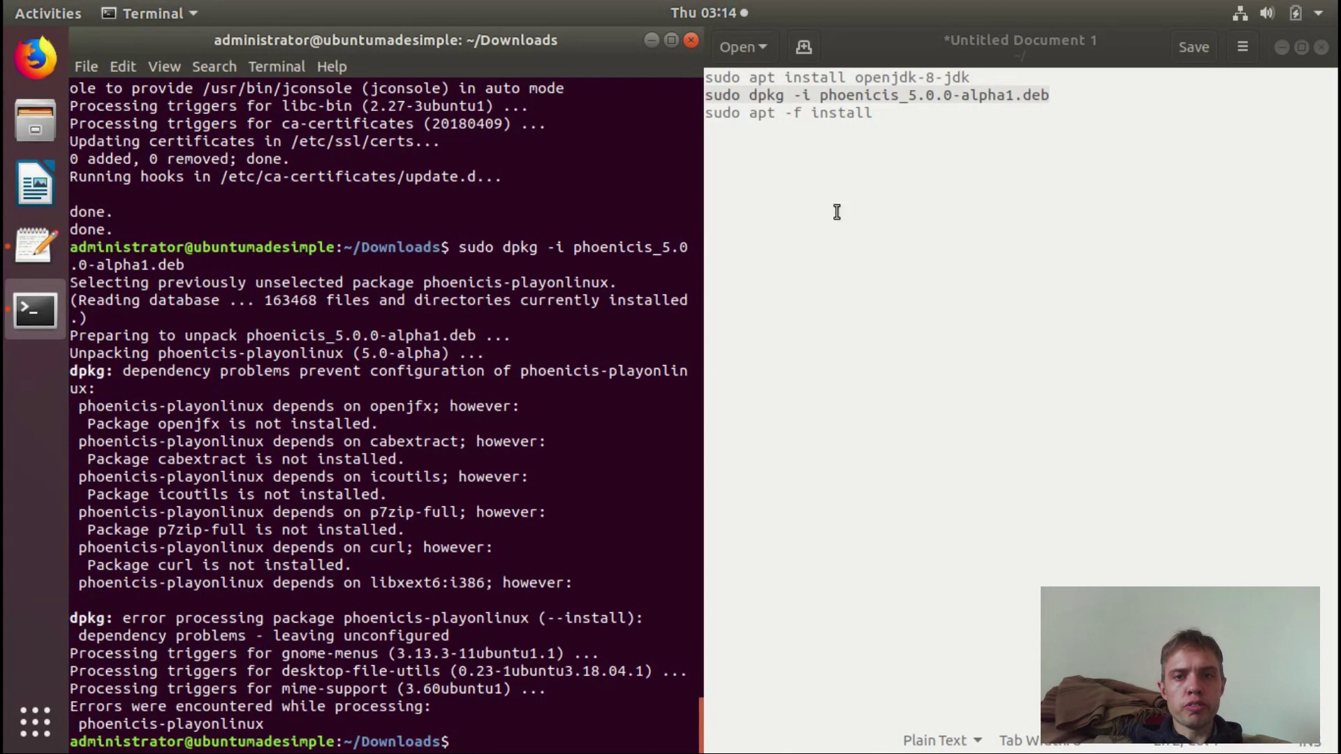
# - Copy 'sudo apt -f install' into the terminal, run it, and accept the additional packages
pyautogui.moveTo(873, 114); pyautogui.dragTo(705, 114)
pyautogui.rightClick(725, 120)
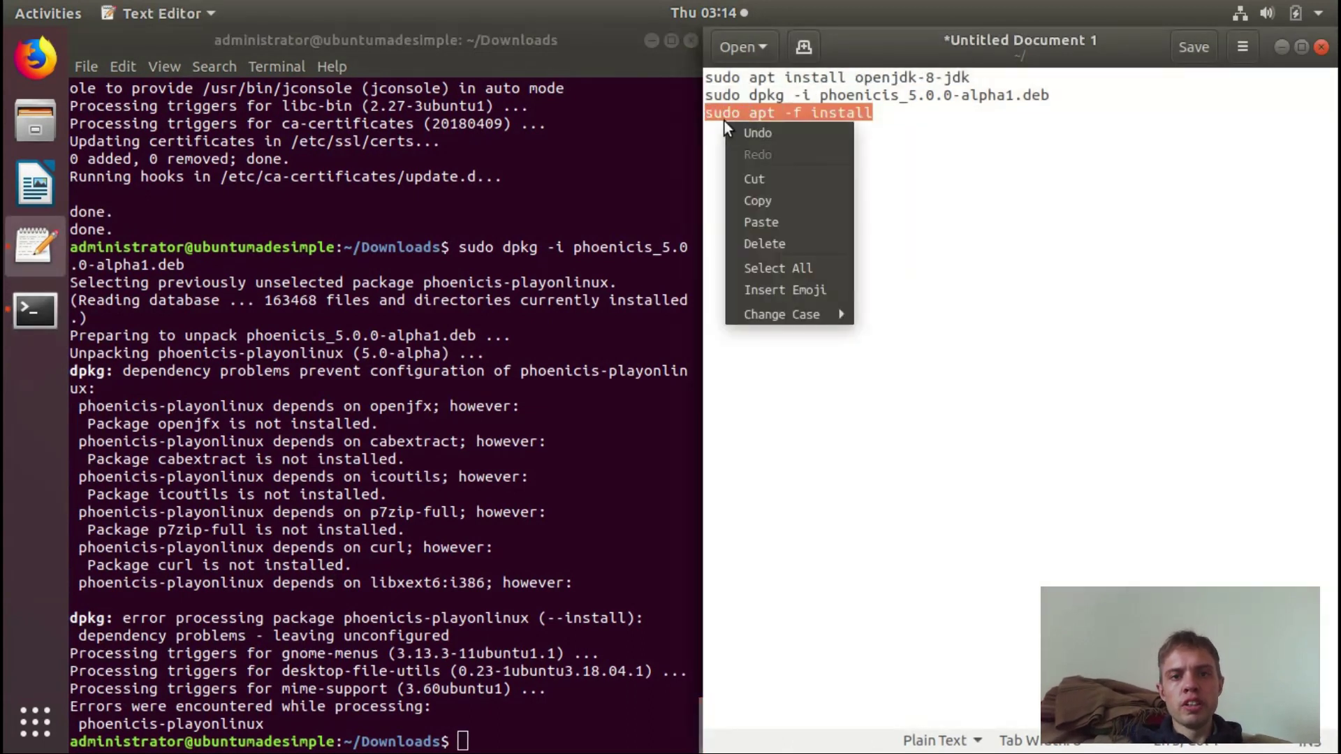
pyautogui.click(755, 203)
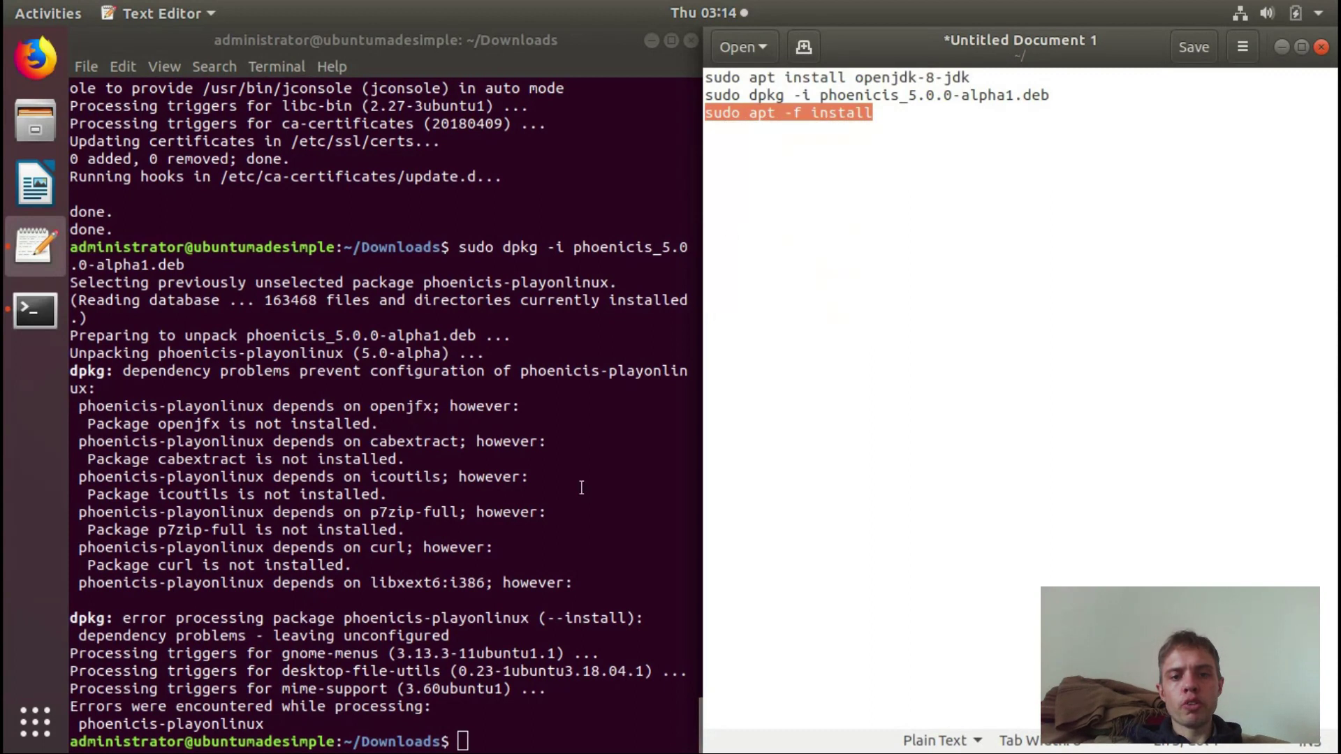
pyautogui.click(489, 739)
pyautogui.rightClick(491, 733)
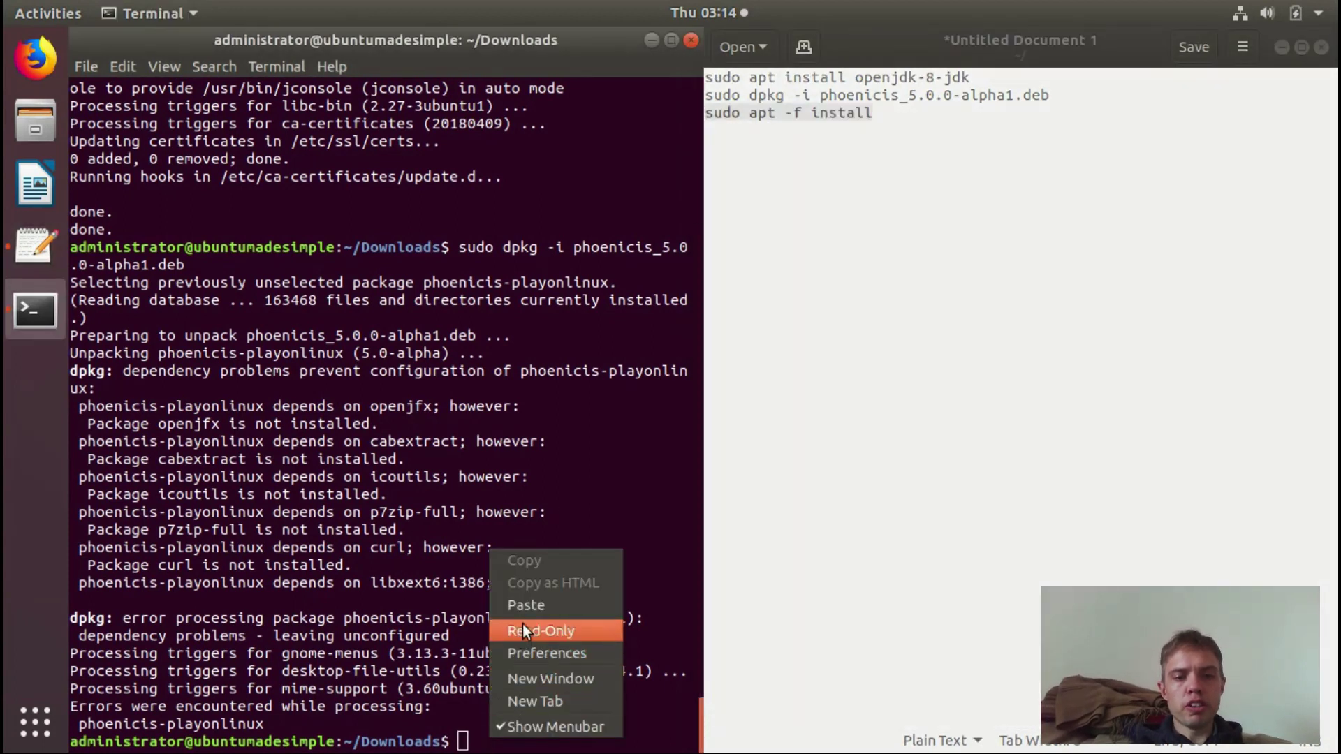
pyautogui.click(526, 606)
pyautogui.press('Return')
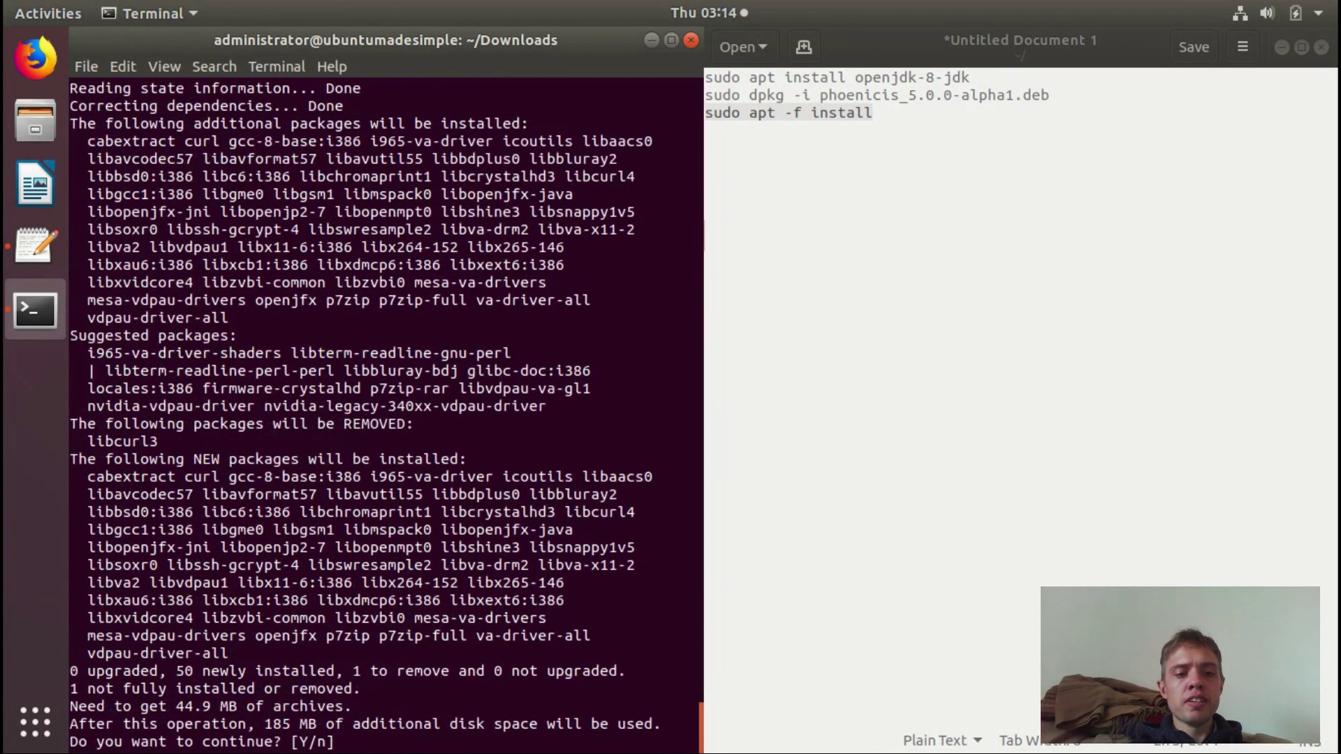
pyautogui.press('Return')
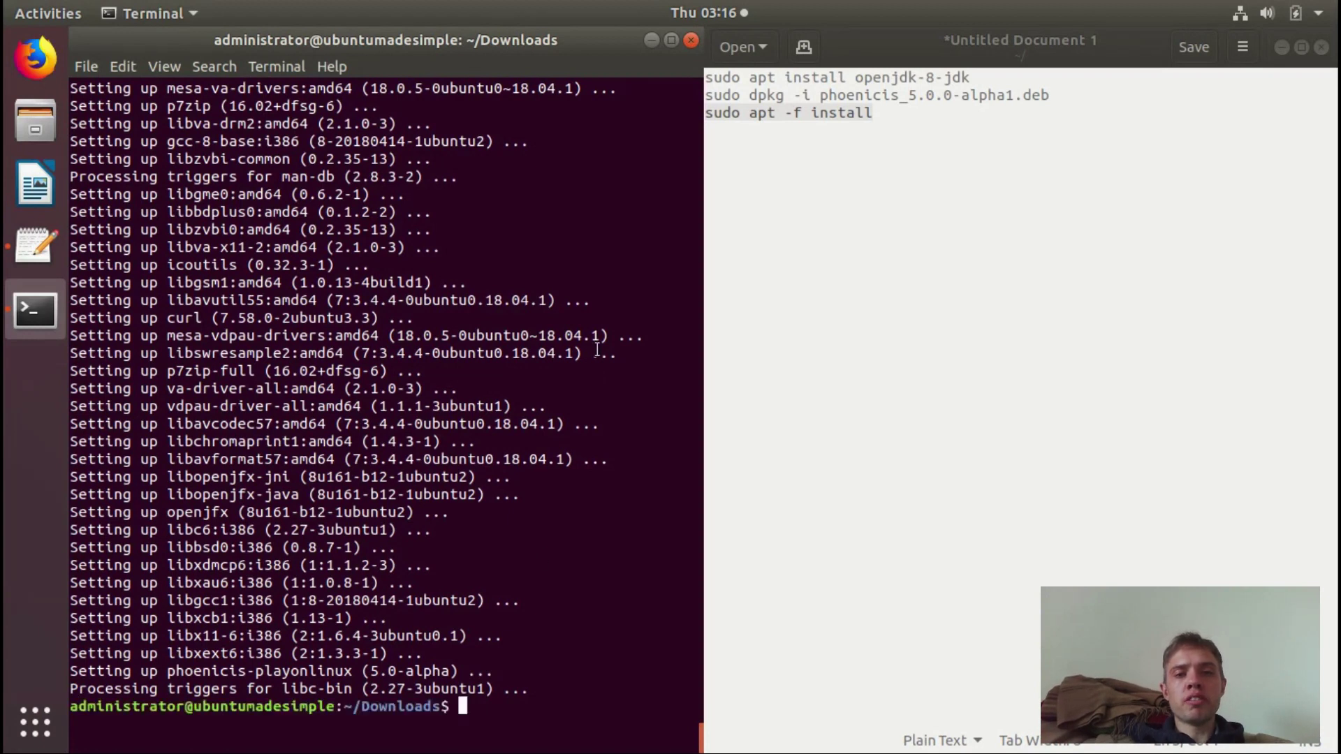
# - Close the terminal, discard the unsaved notes, and search Activities for 'pl'
pyautogui.click(689, 39)
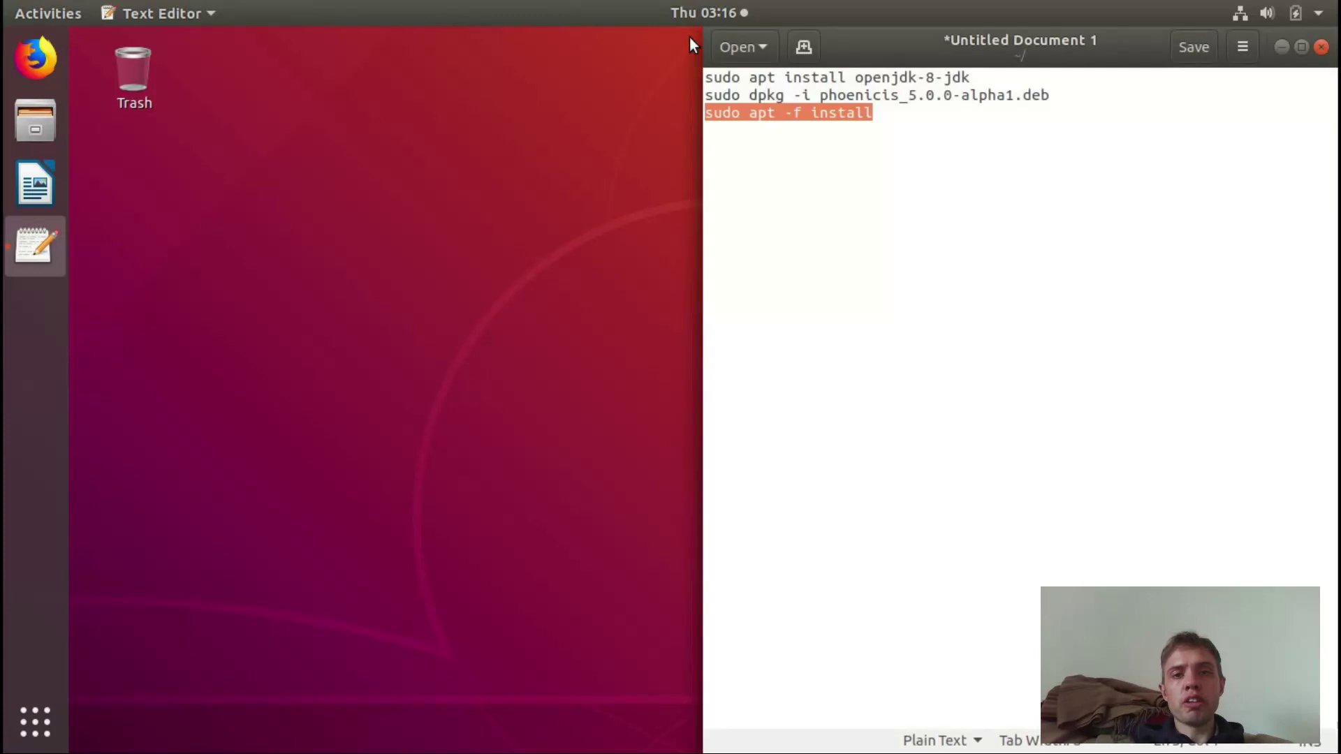
pyautogui.click(1322, 47)
pyautogui.click(836, 456)
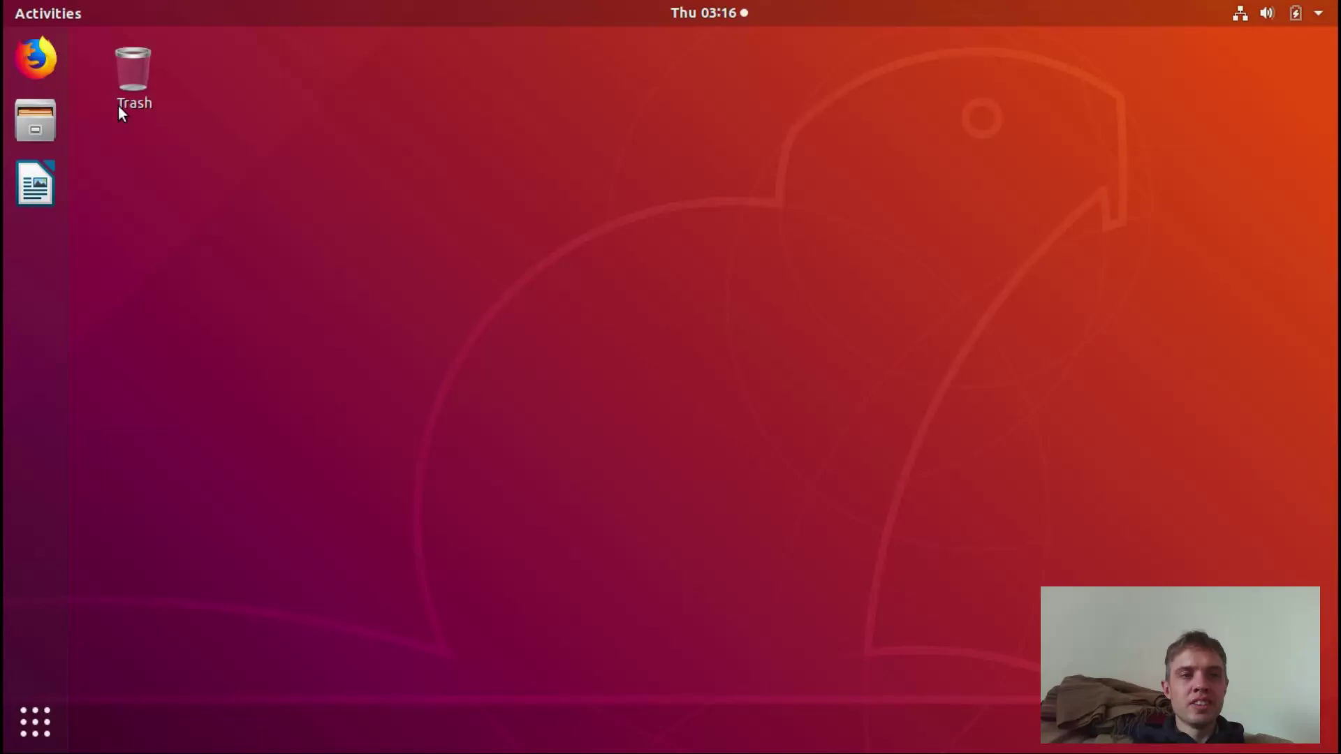
pyautogui.click(22, 17)
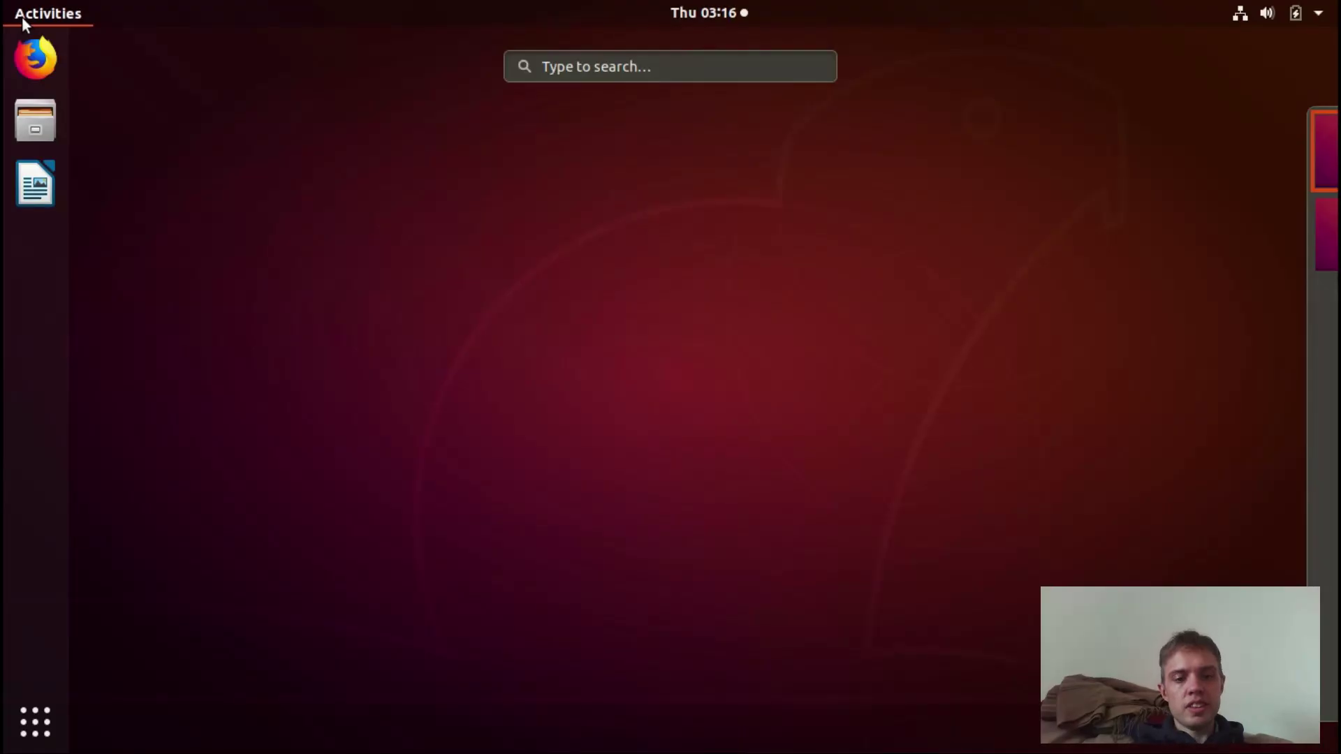
pyautogui.write('pl')
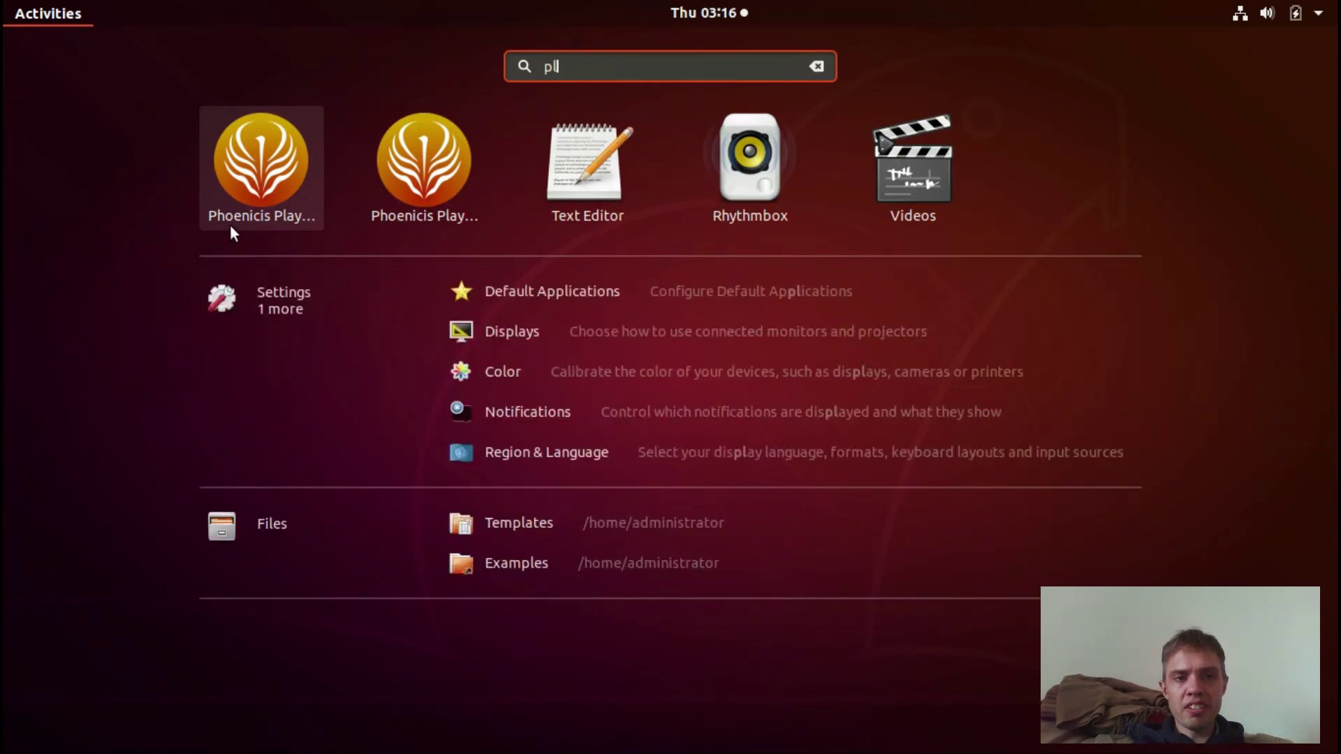
# - Launch Phoenicis PlayOnLinux and maximize its window showing the empty Library
pyautogui.click(257, 182)
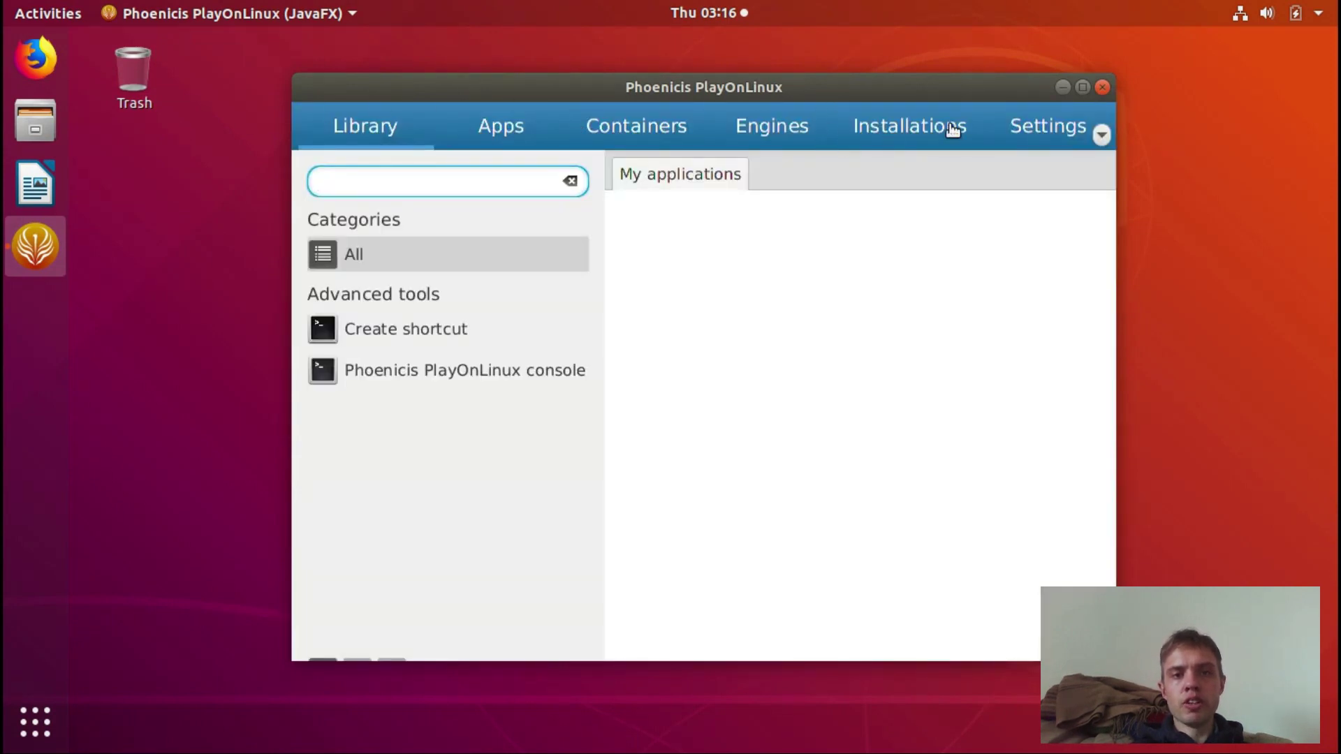
pyautogui.click(1082, 87)
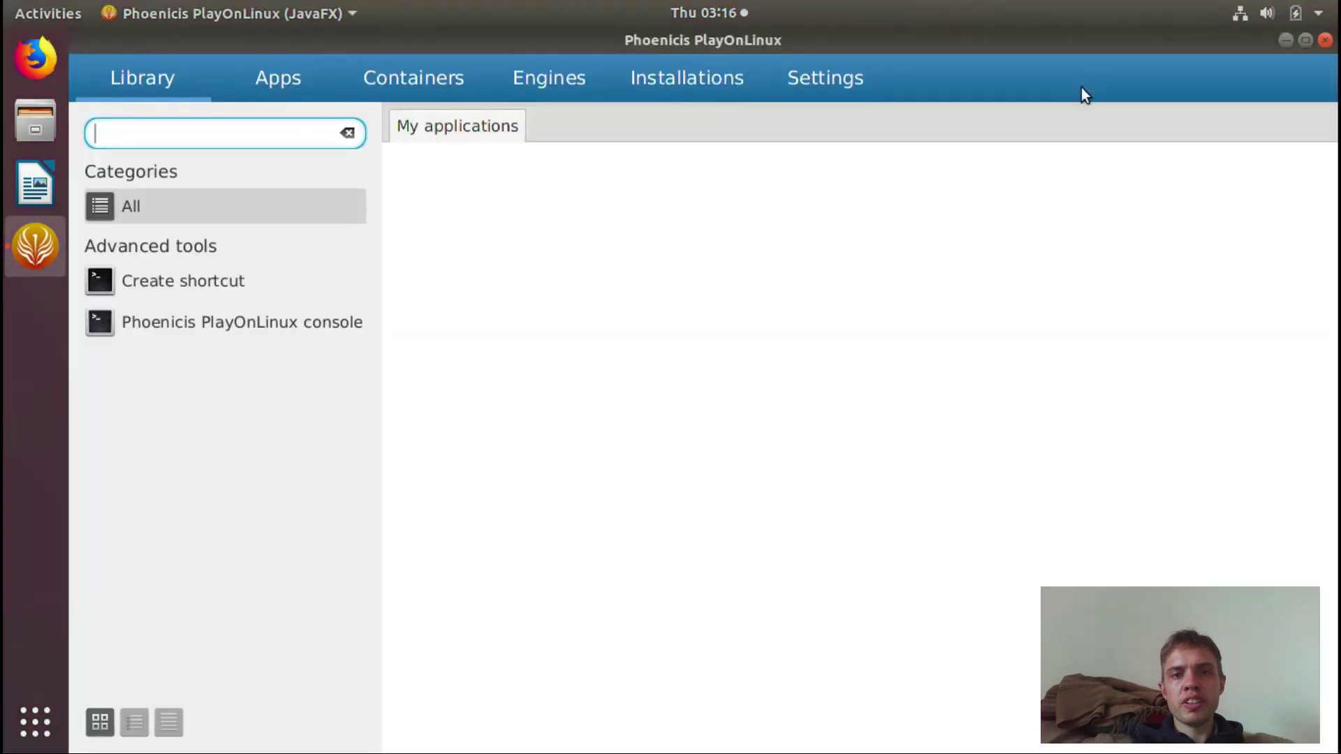
# - Open the Apps catalogue and view the Age of Empires II HD details with its Steam installer
pyautogui.click(269, 79)
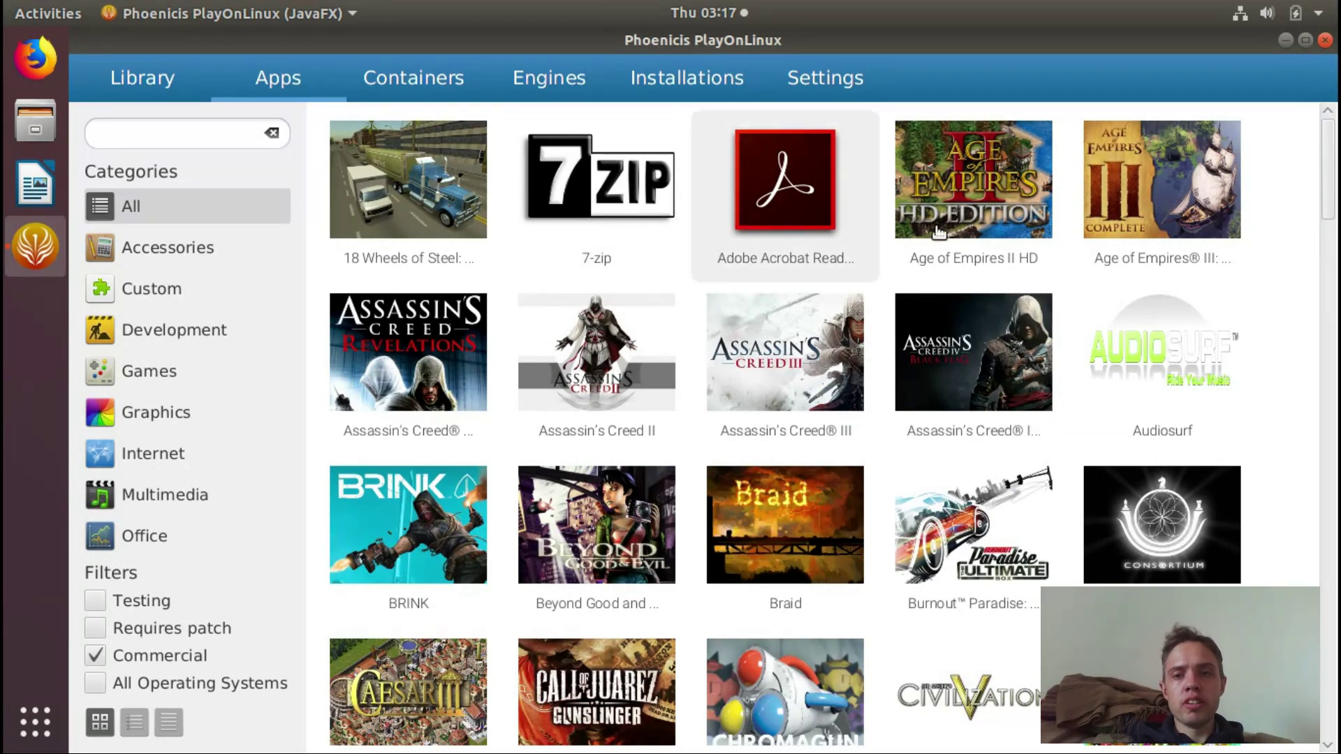
pyautogui.click(980, 190)
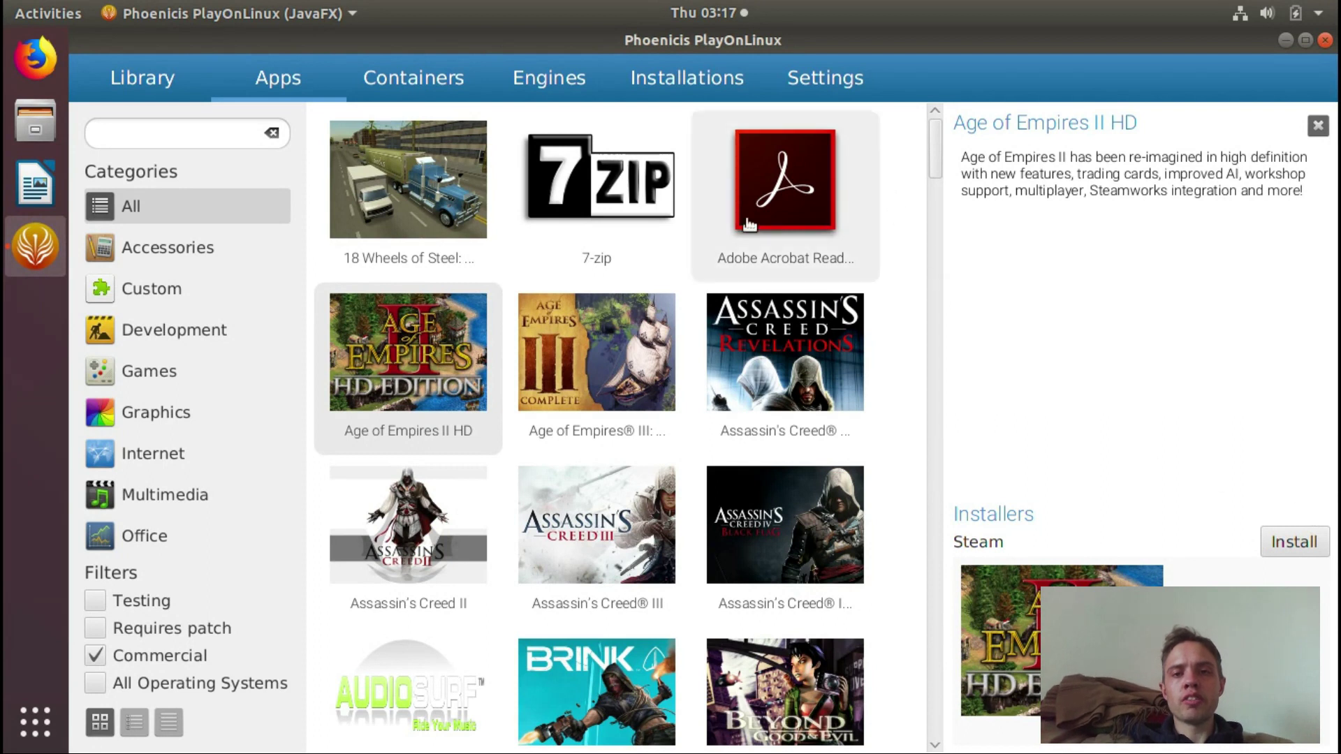
pyautogui.moveTo(933, 162); pyautogui.dragTo(858, 111)
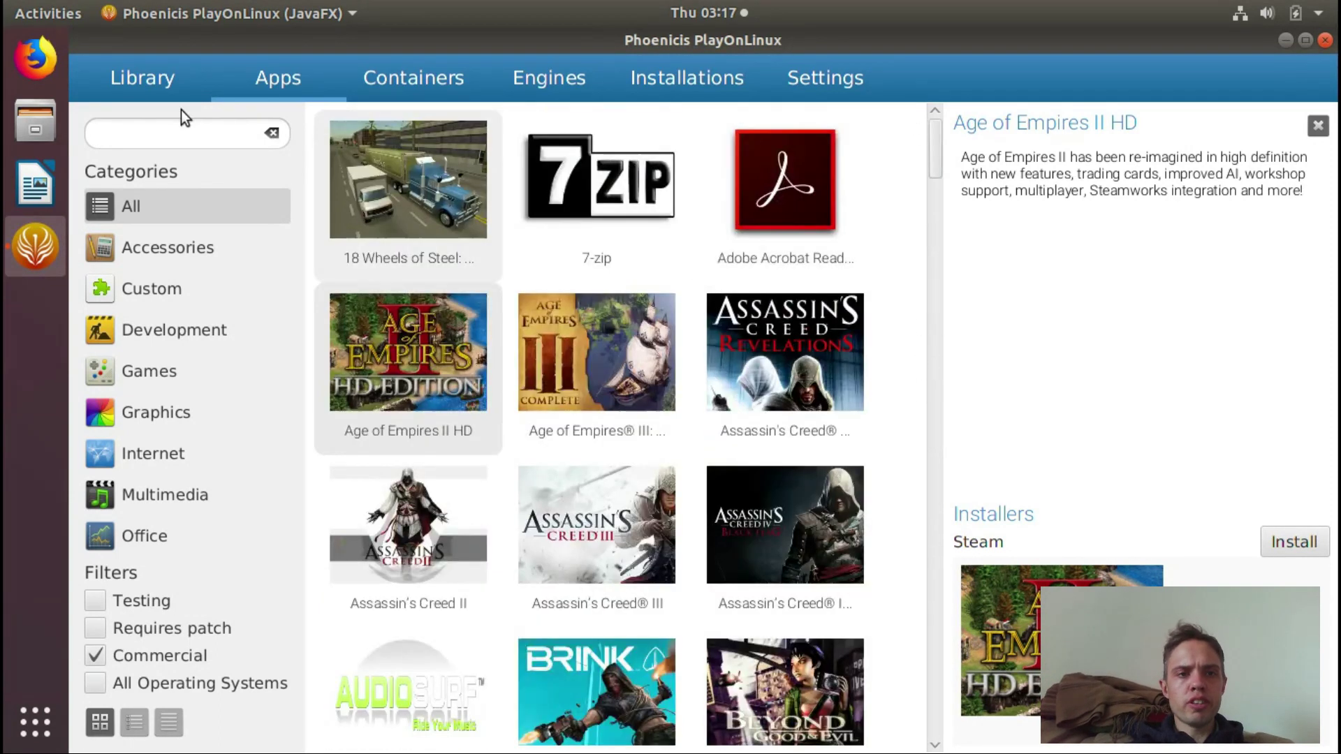
# - Search the app catalogue for 'fortn' and enable the Testing and Requires patch filters
pyautogui.click(168, 133)
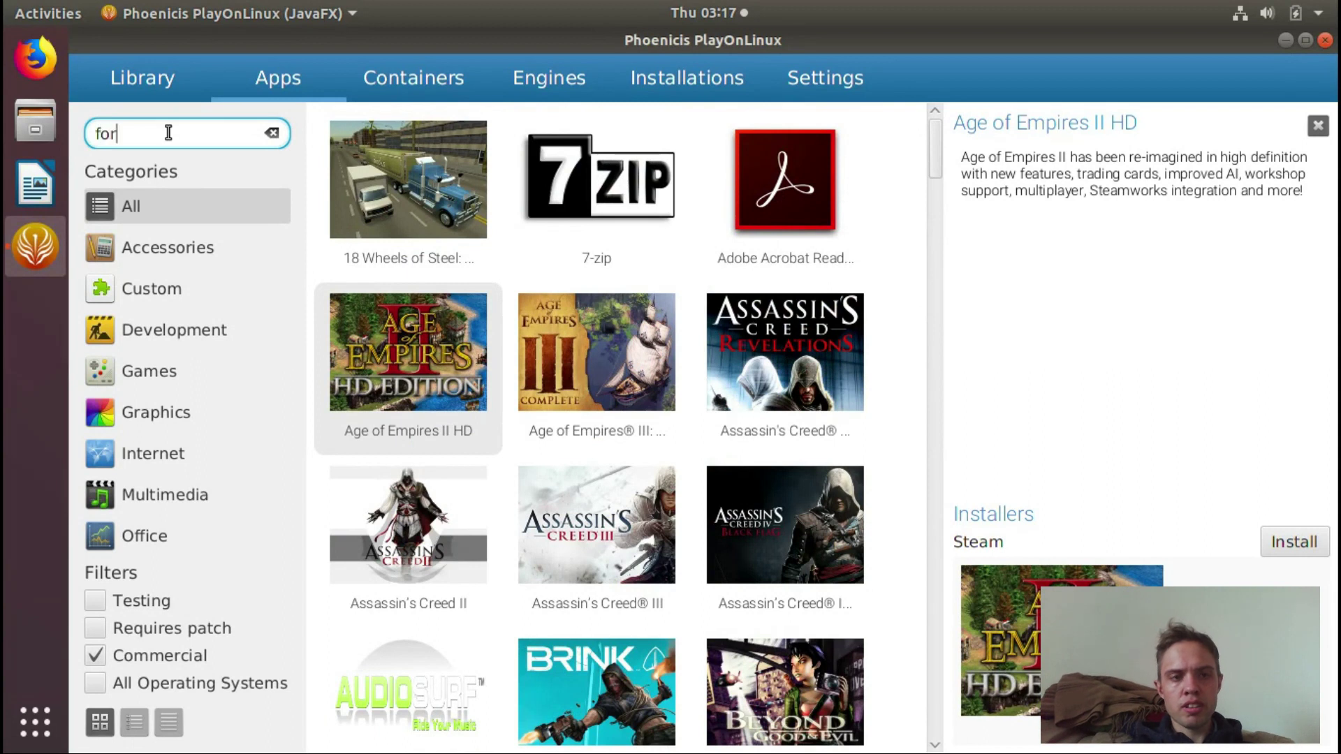
pyautogui.write('fortnite')
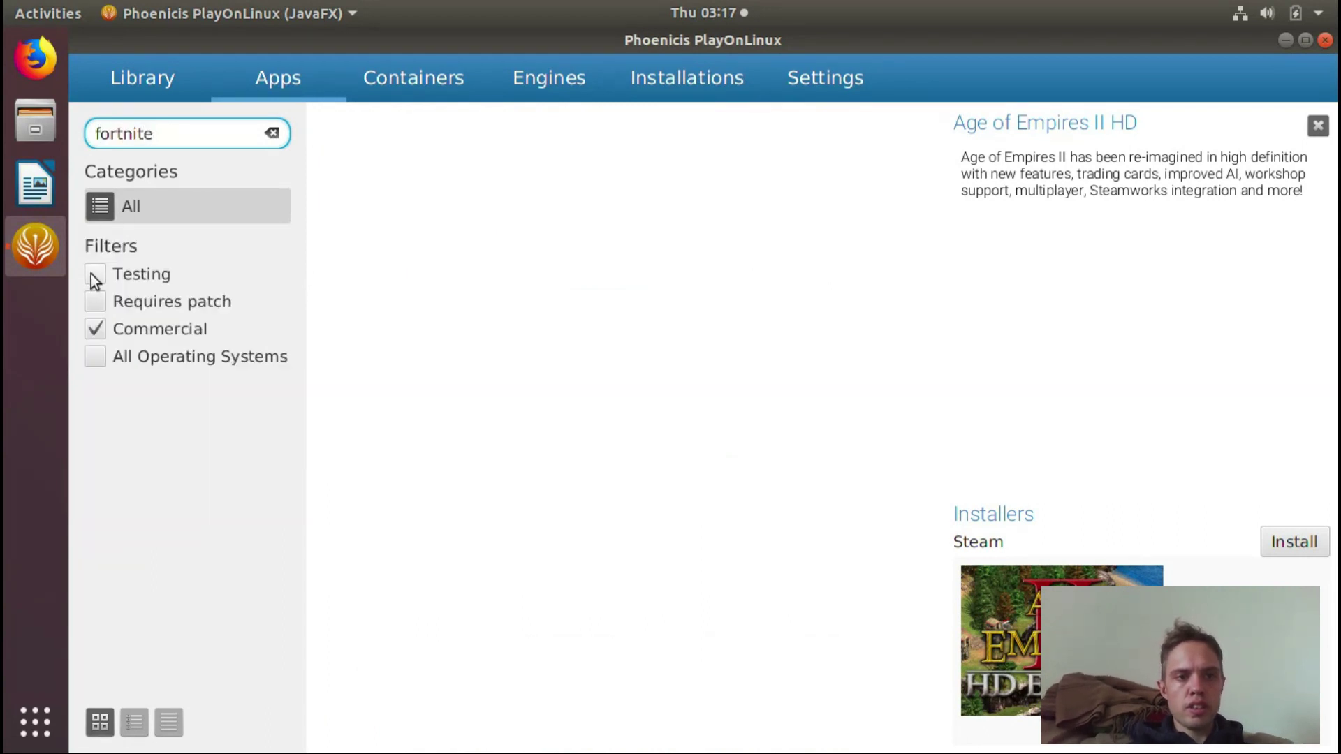
pyautogui.click(94, 276)
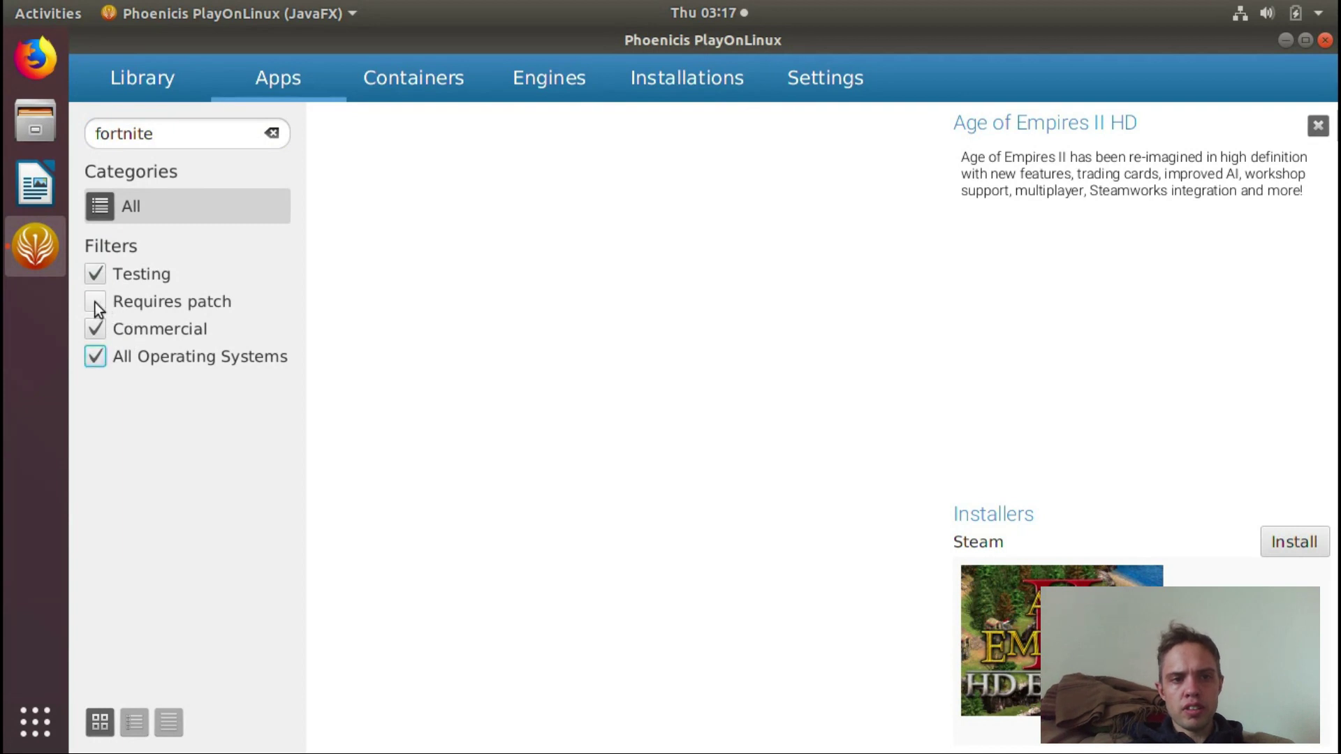
pyautogui.click(95, 303)
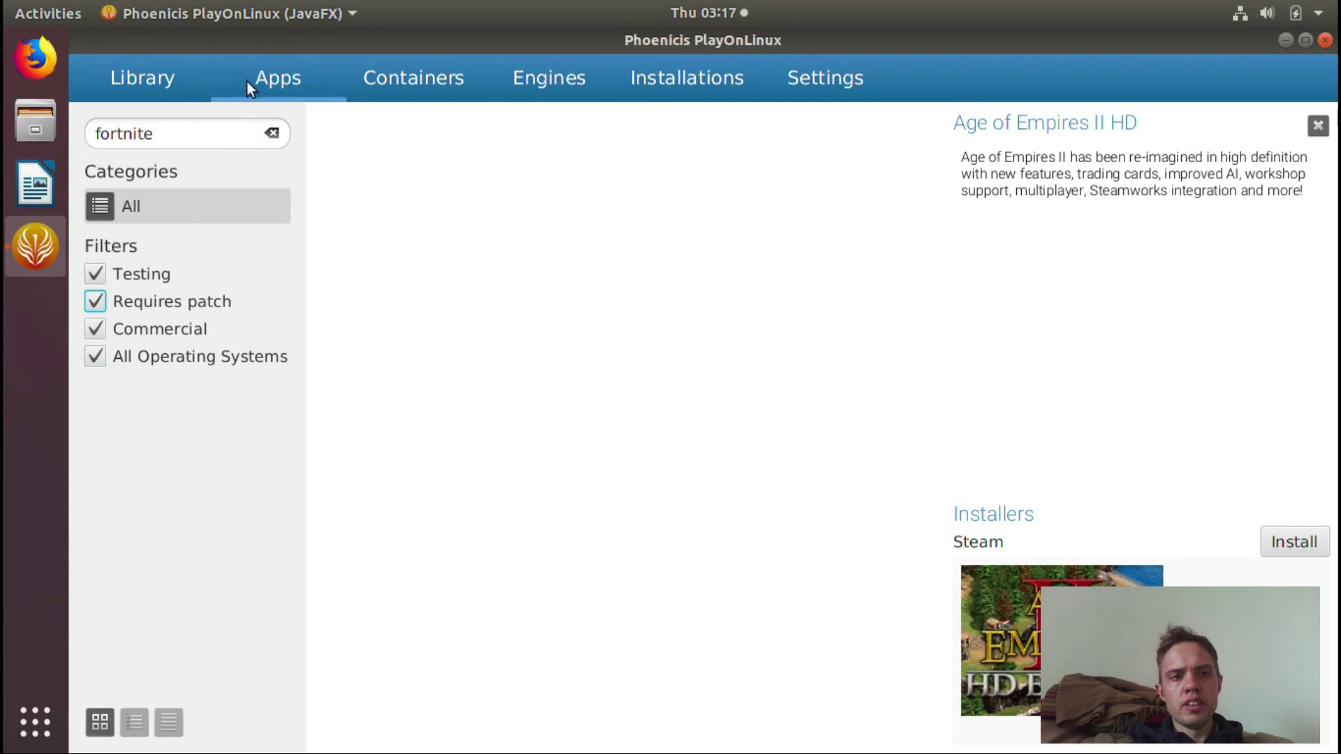
# - Clear the fruitless fortnite text from the search box
pyautogui.click(283, 90)
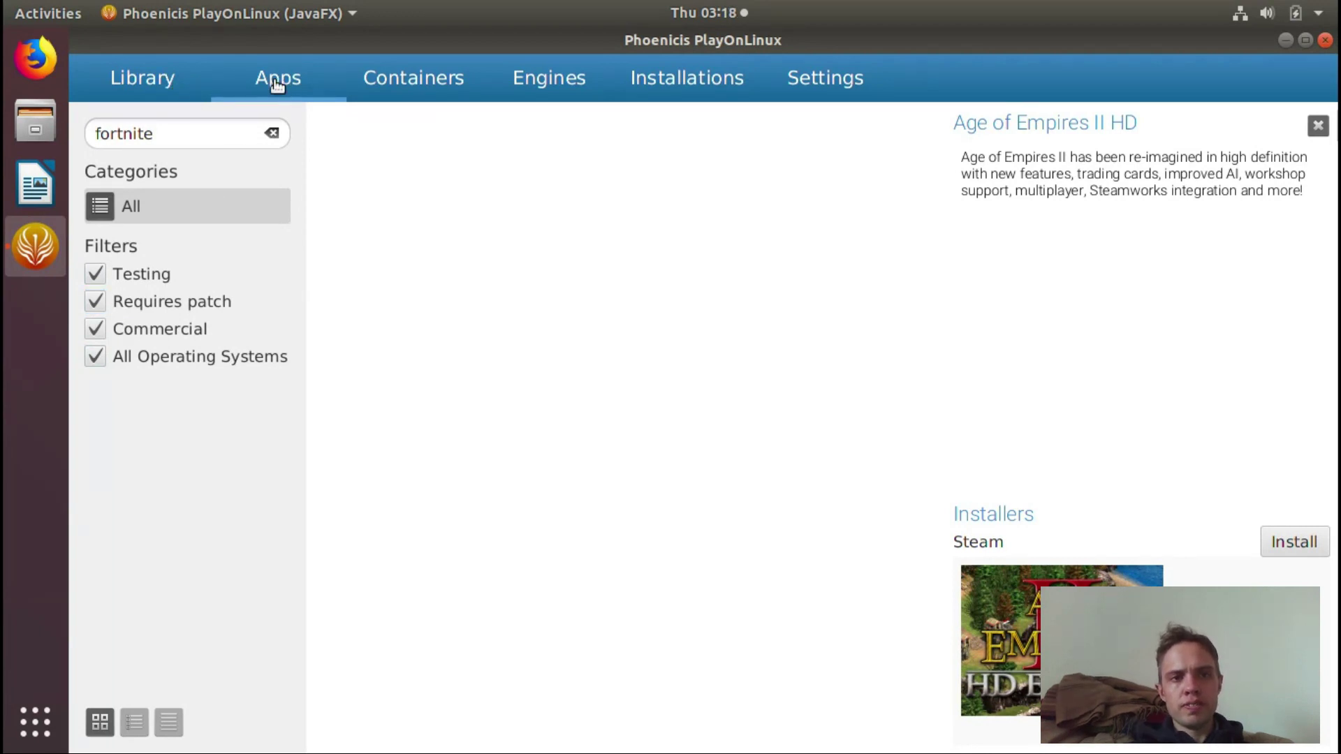
pyautogui.click(214, 136)
pyautogui.press('BackSpace')
pyautogui.press('BackSpace')
pyautogui.press('BackSpace')
pyautogui.press('BackSpace')
pyautogui.press('BackSpace')
pyautogui.press('BackSpace')
pyautogui.press('BackSpace')
pyautogui.press('BackSpace')
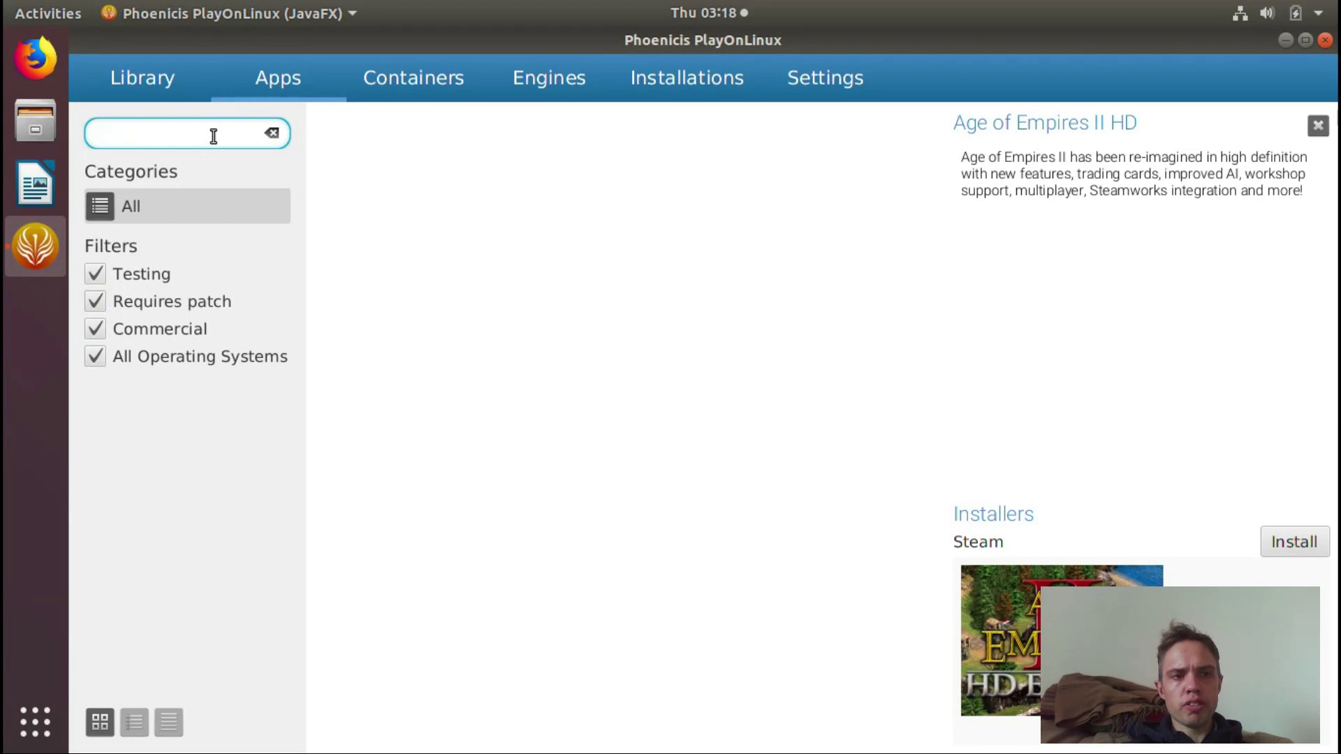
# - Search 'office', try 'persia', then search 'office' again to list Microsoft Office 2010 and 2013
pyautogui.write('office')
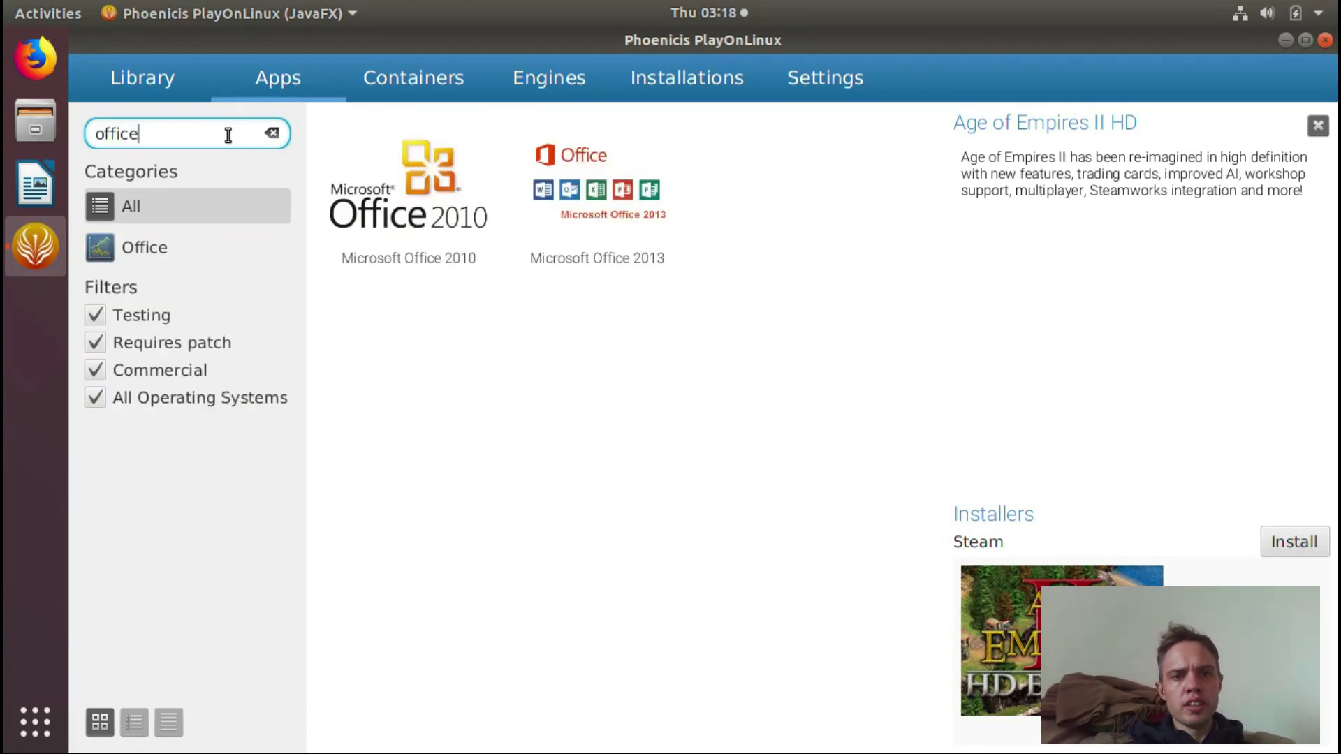
pyautogui.doubleClick(192, 141)
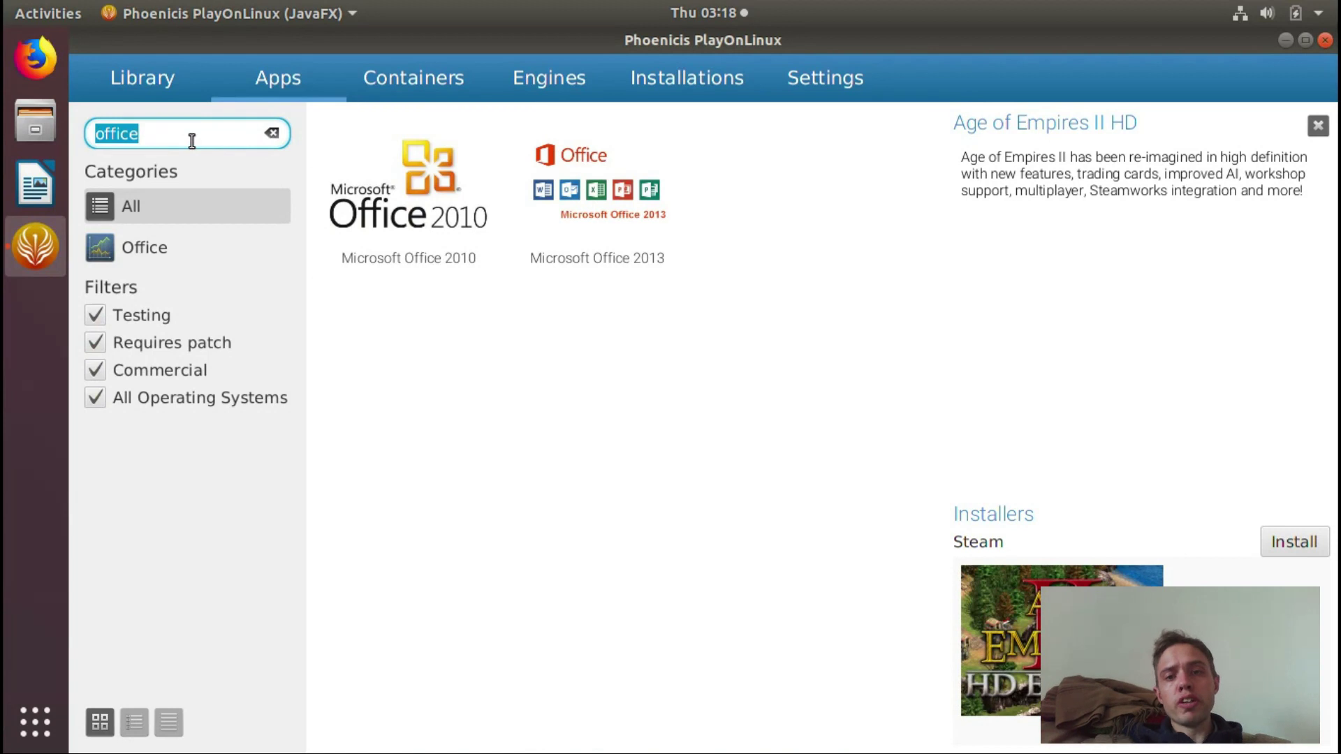
pyautogui.write('pes')
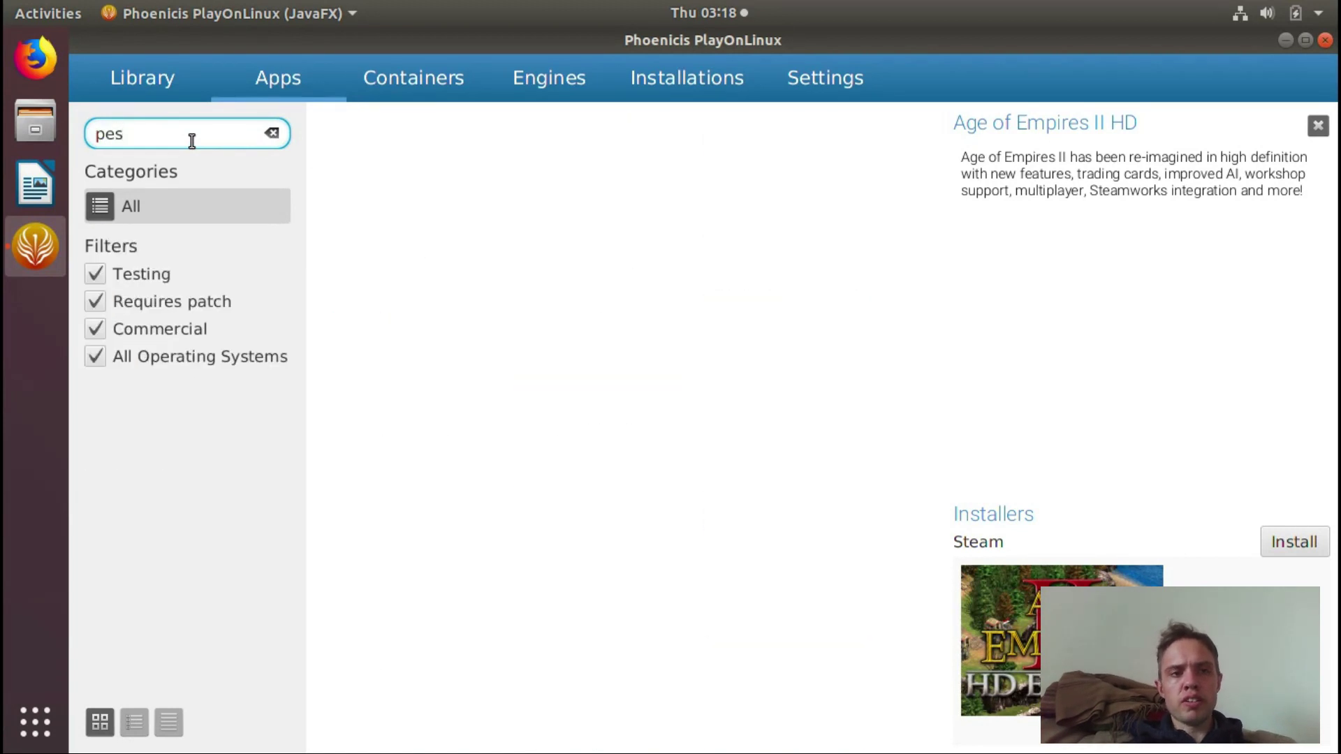
pyautogui.press('BackSpace')
pyautogui.write('rsia')
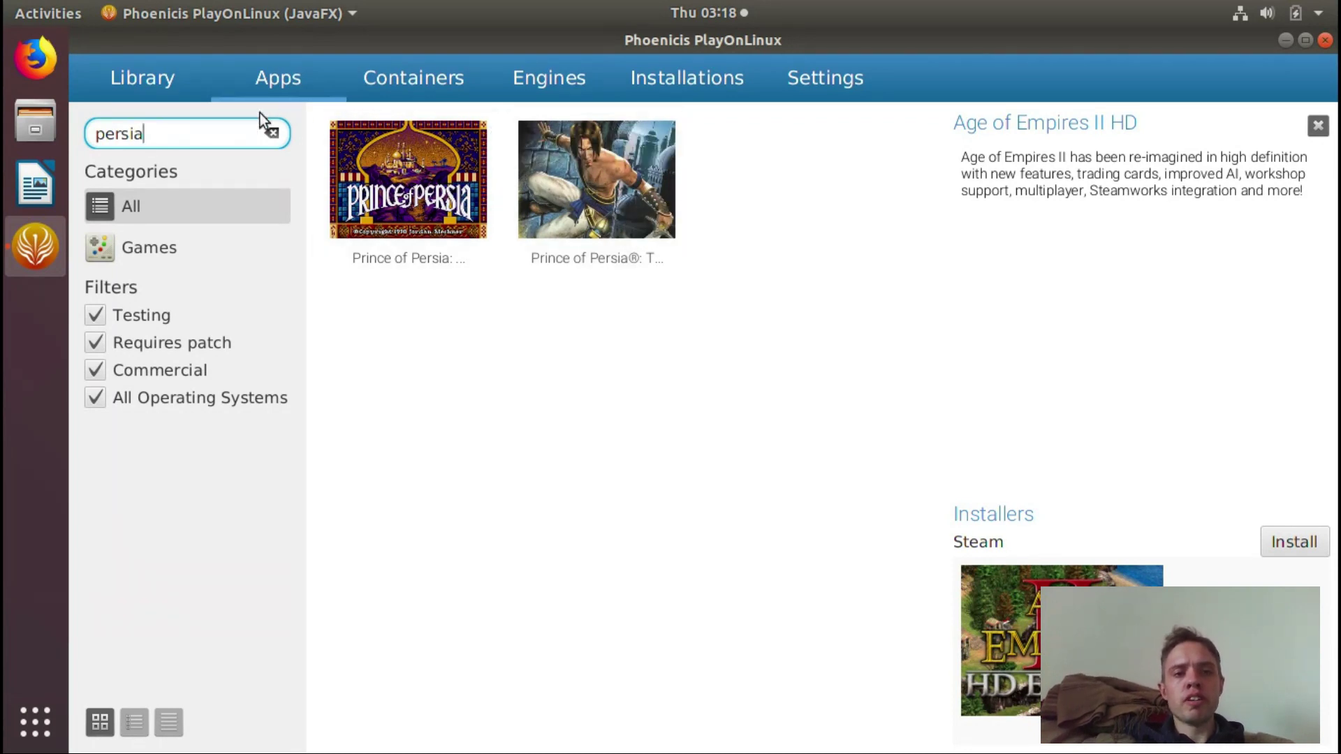
pyautogui.doubleClick(186, 125)
pyautogui.write('office')
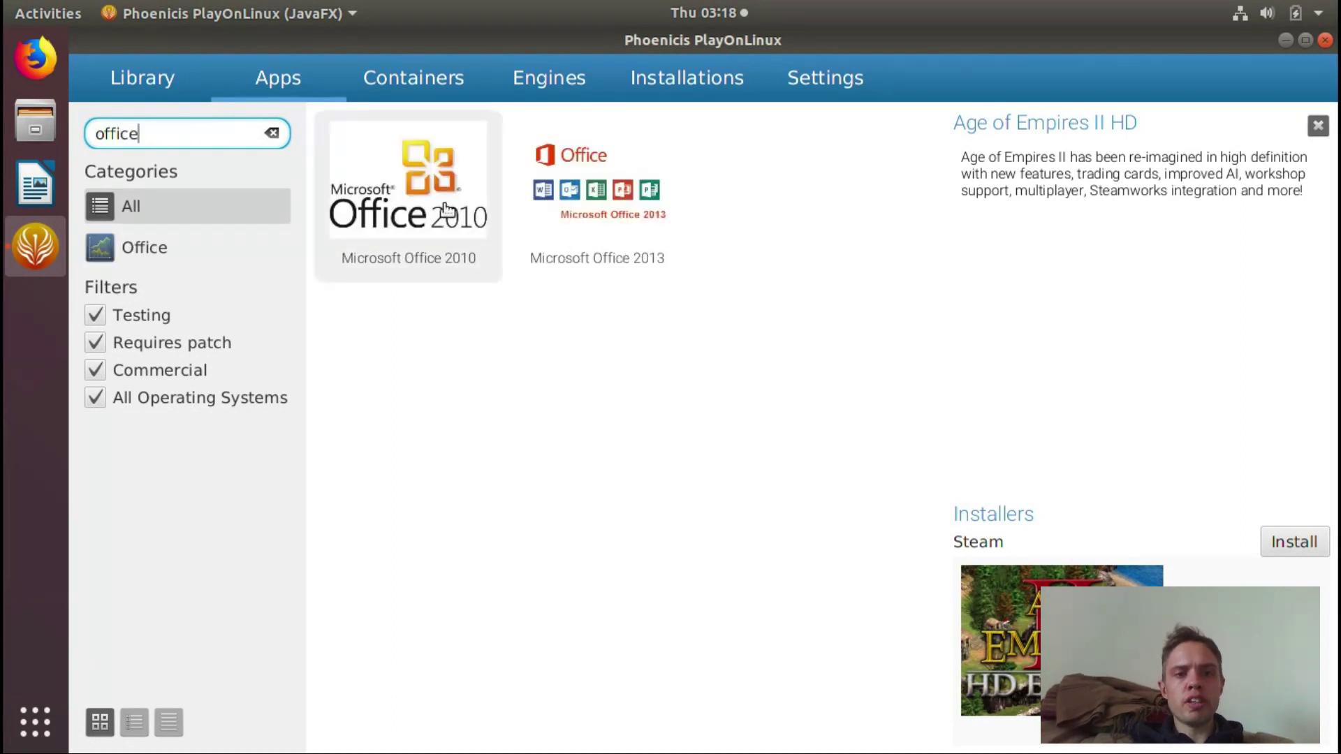
# - Browse the Containers, Engines' Wine versions and Installations lists, then open the Settings section
pyautogui.click(405, 83)
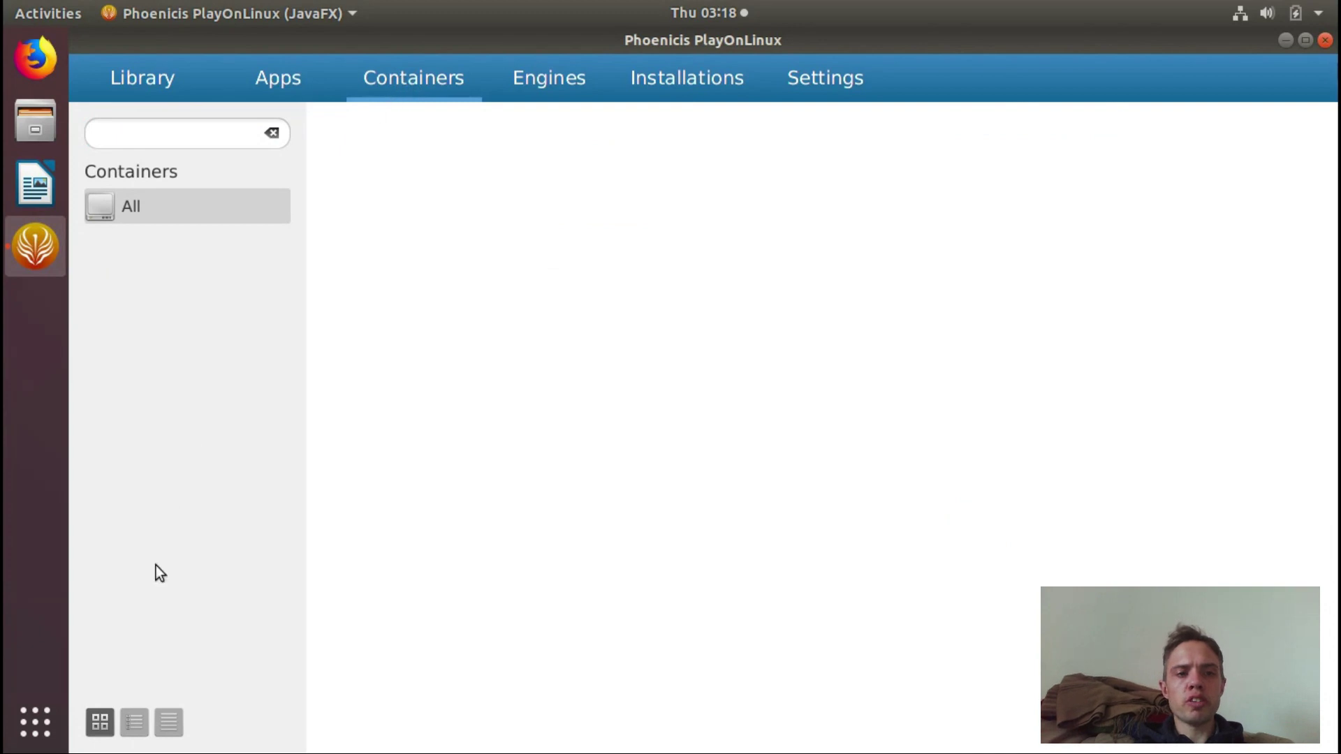
pyautogui.click(543, 76)
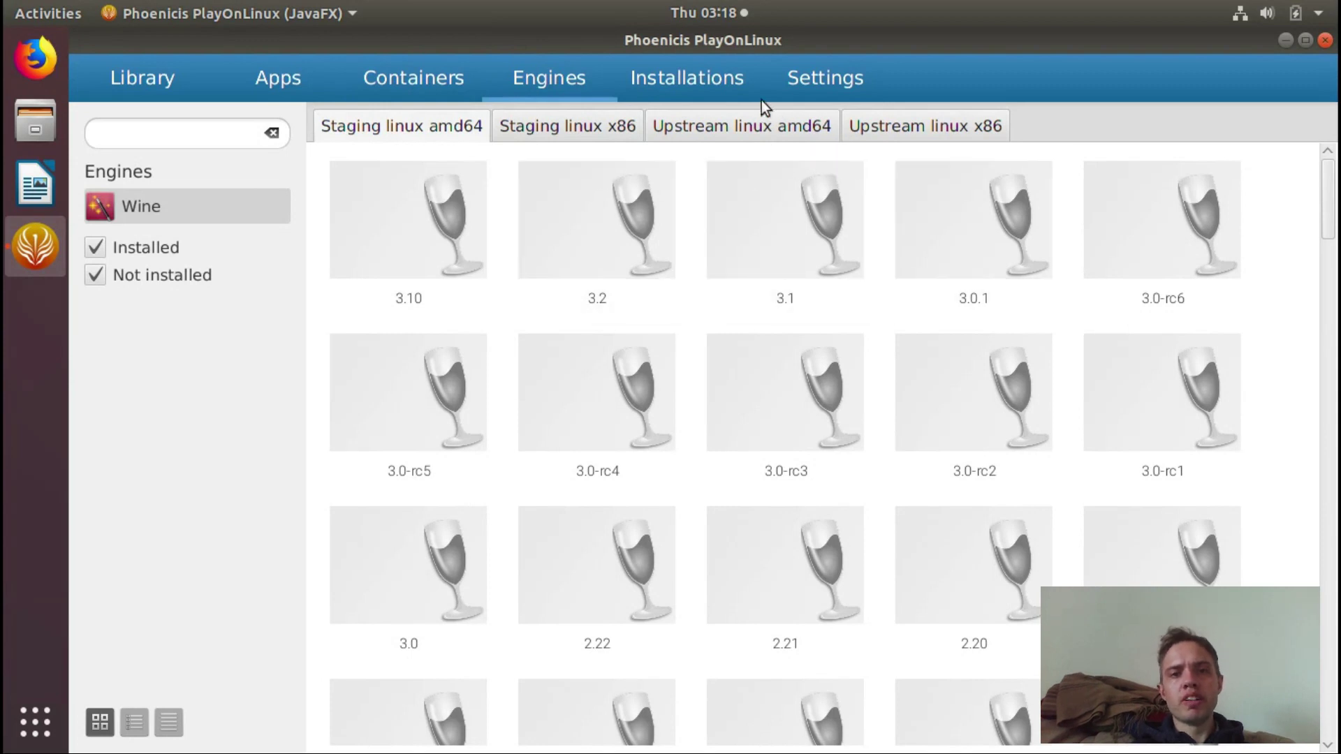
pyautogui.click(713, 91)
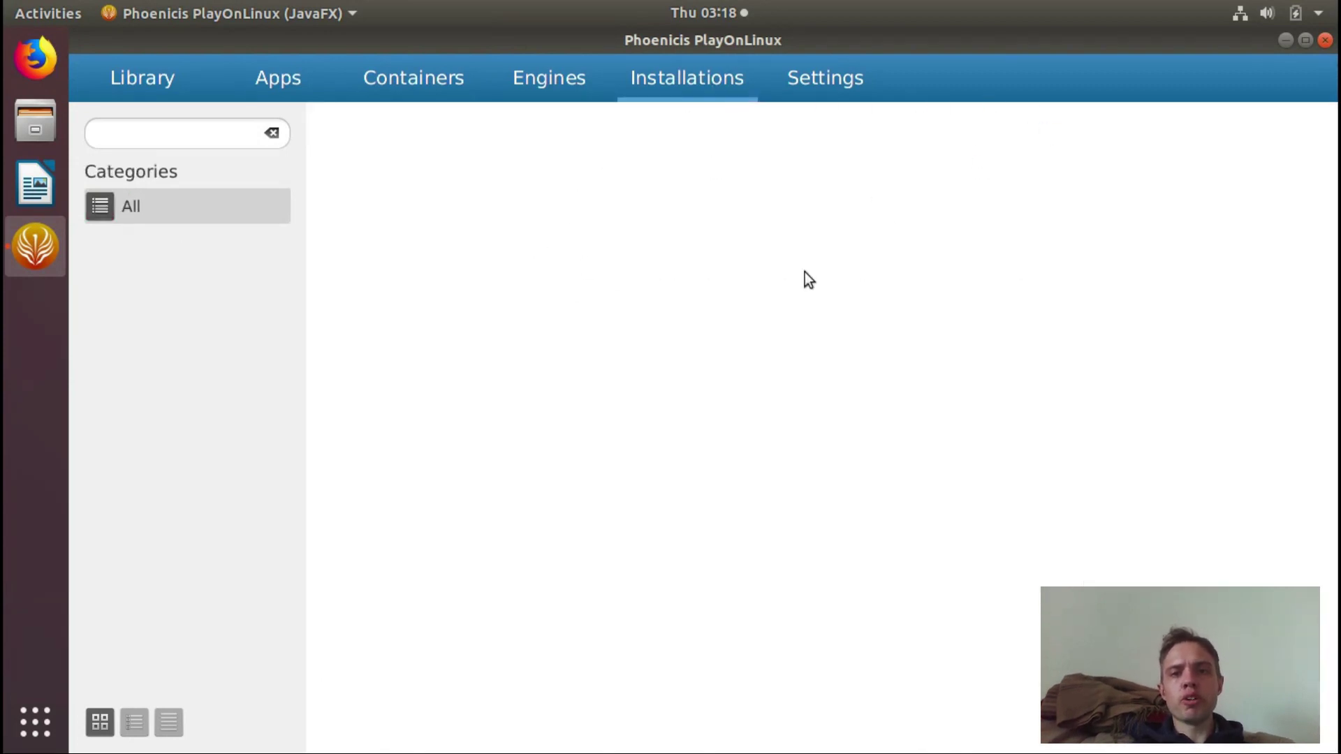
pyautogui.click(818, 75)
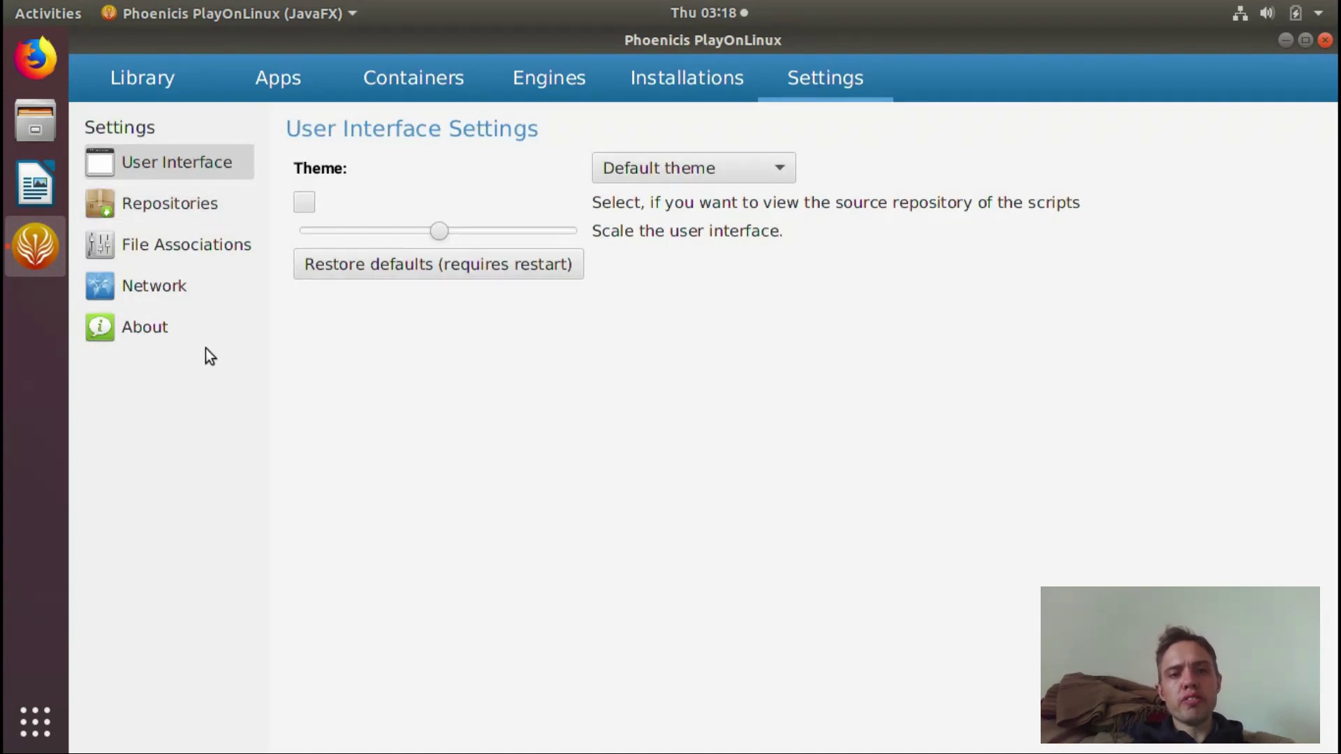
# - Switch the interface theme from Default theme to Dark theme and reopen the Theme list
pyautogui.click(730, 175)
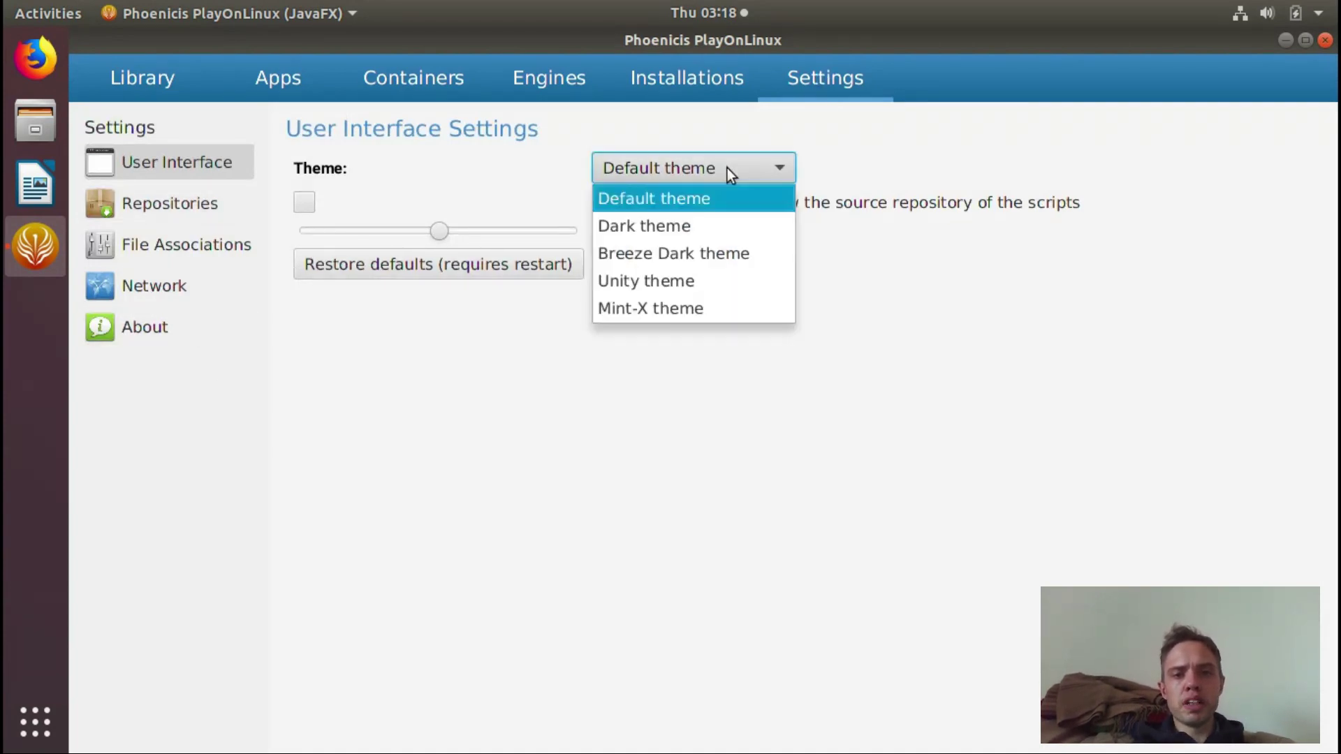
pyautogui.press('Escape')
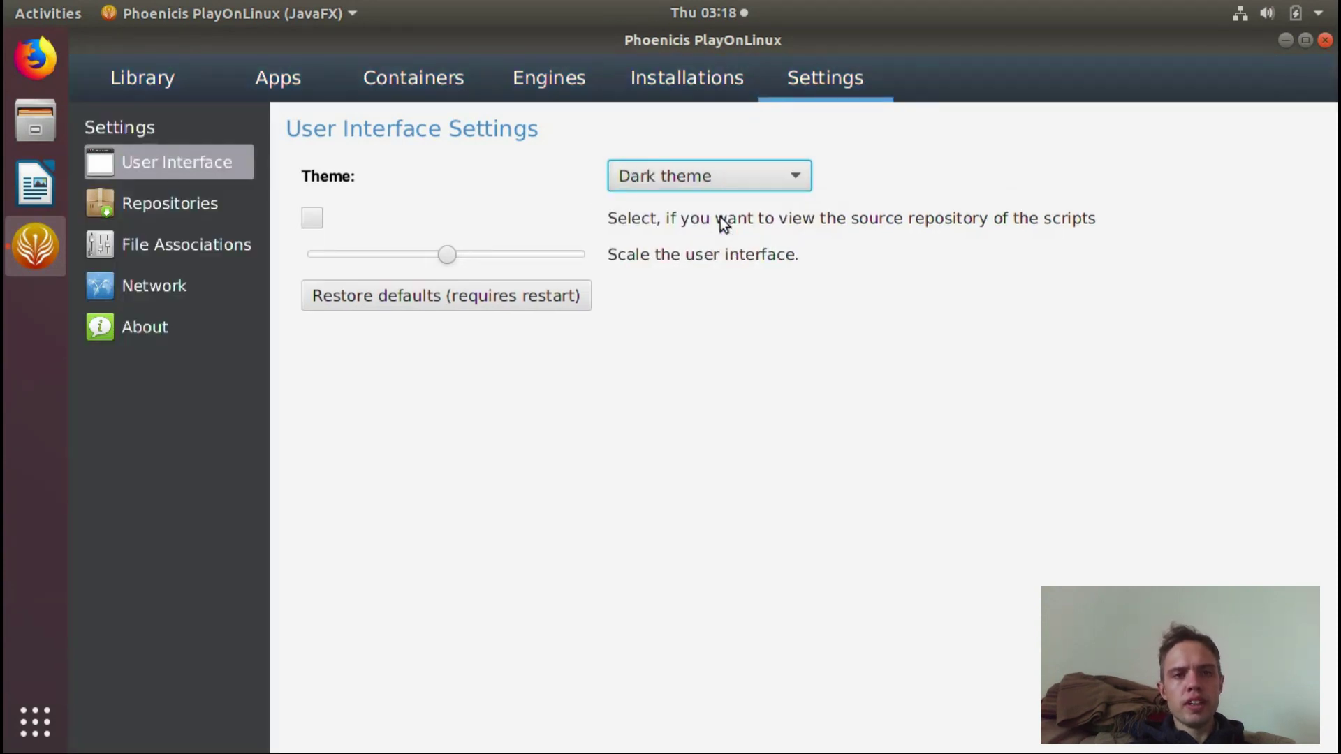
pyautogui.click(722, 181)
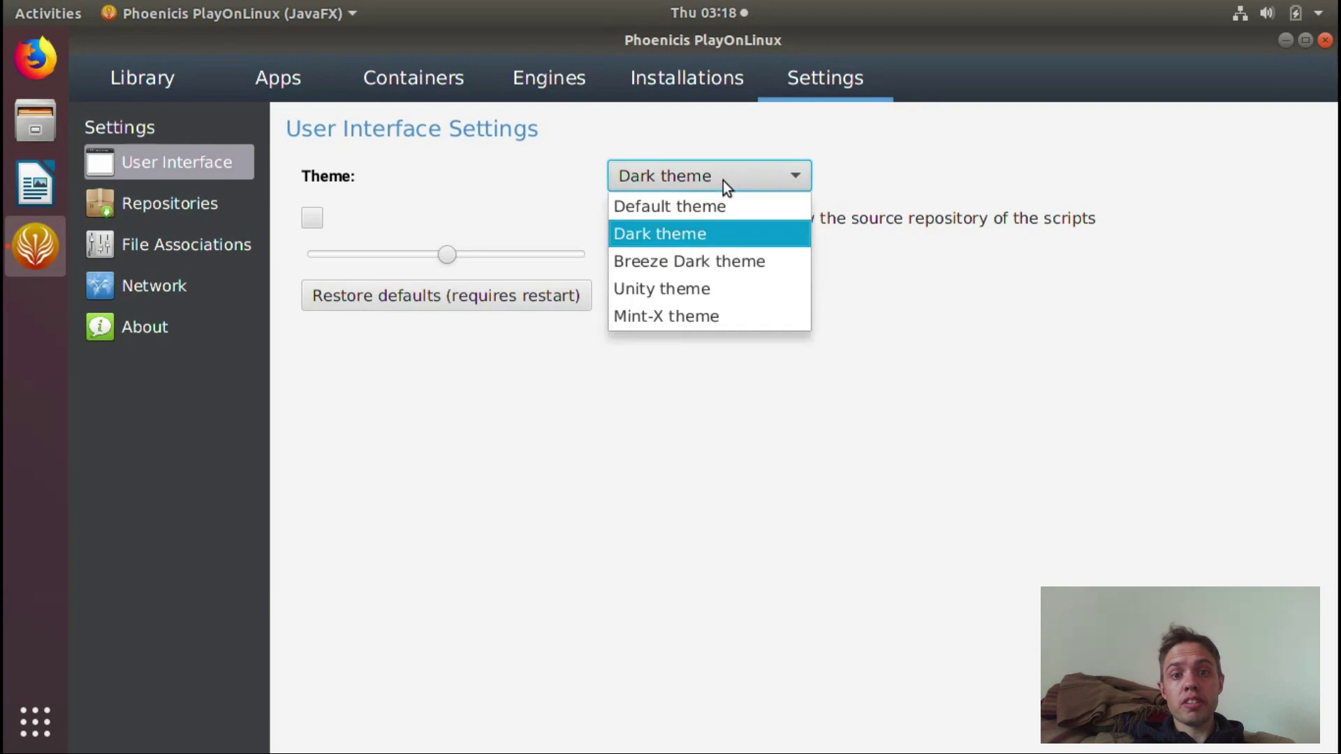